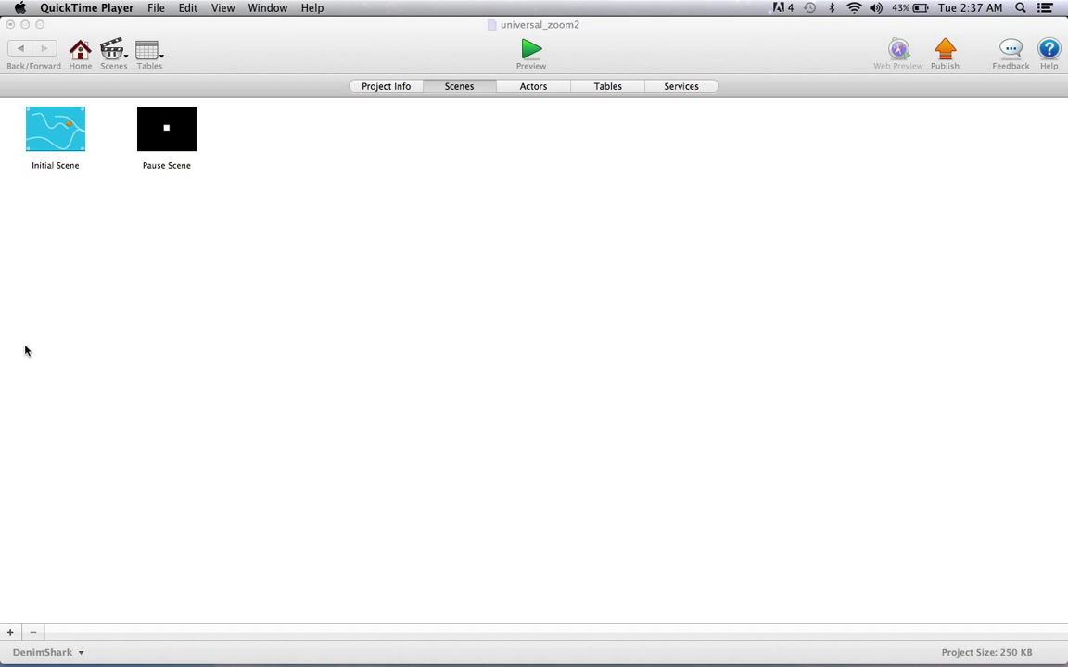
Open the Initial Scene's background actor and expand Size to reveal its 1,366 × 768 dimensions
{"action": "left_click", "coordinate": [60, 121]}
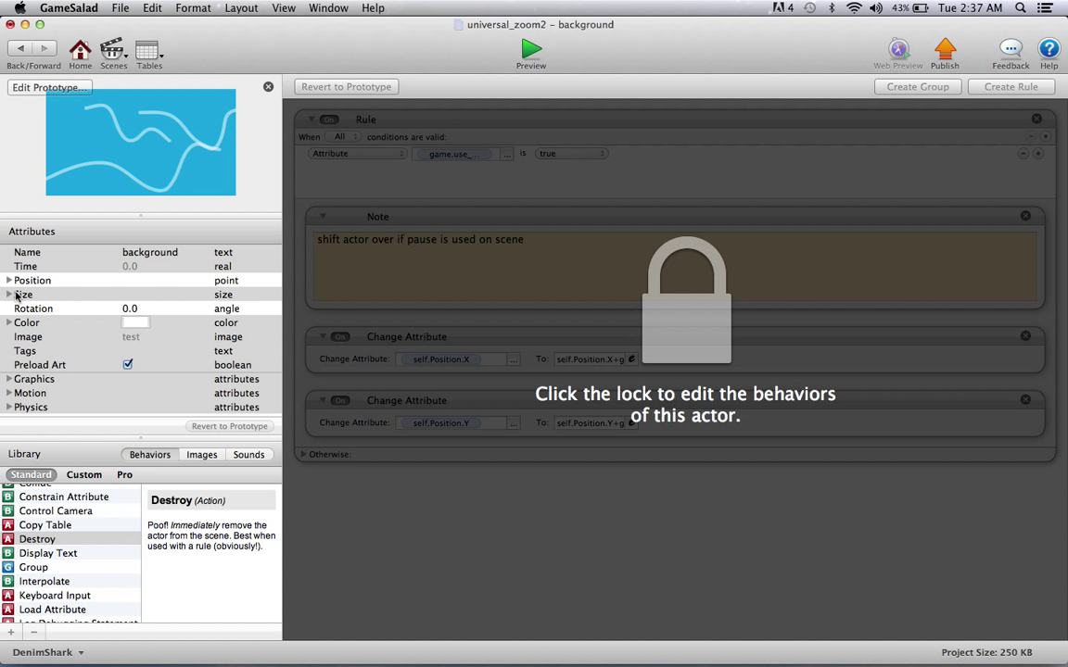
{"action": "left_click", "coordinate": [10, 295]}
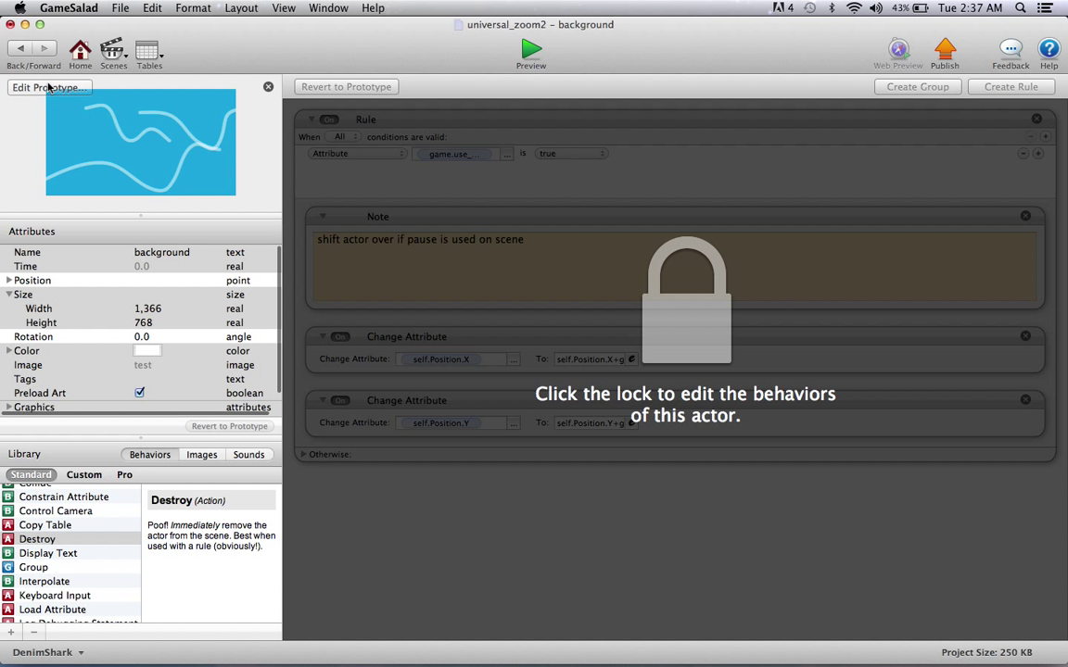
Unlock the background actor's behaviors and return to the Initial Scene editor
{"action": "left_click", "coordinate": [21, 48]}
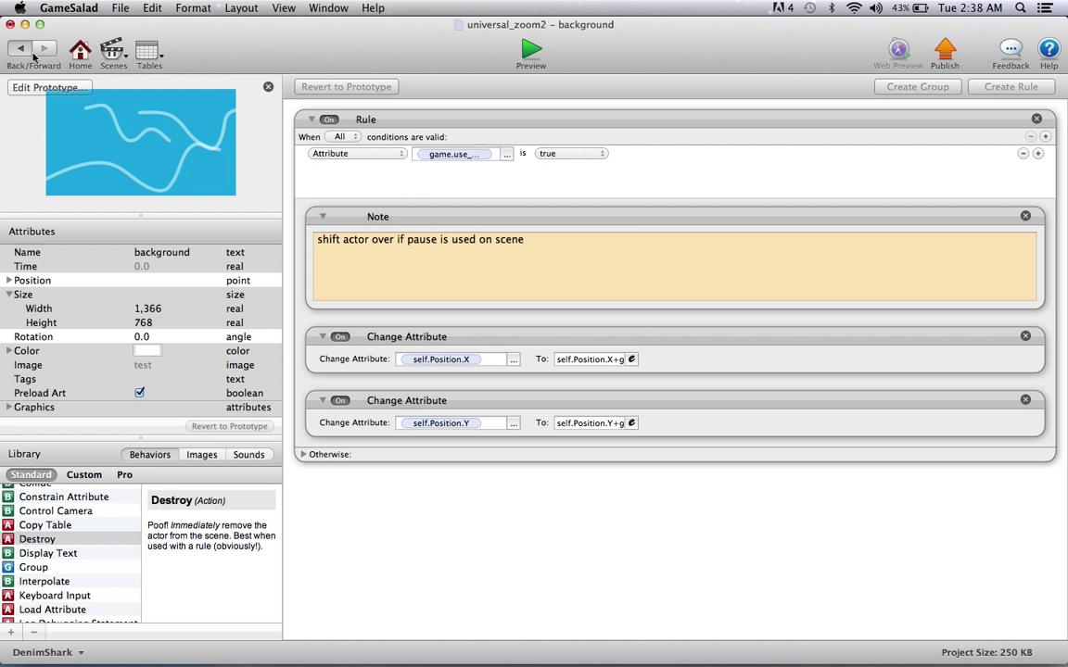
{"action": "left_click", "coordinate": [31, 51]}
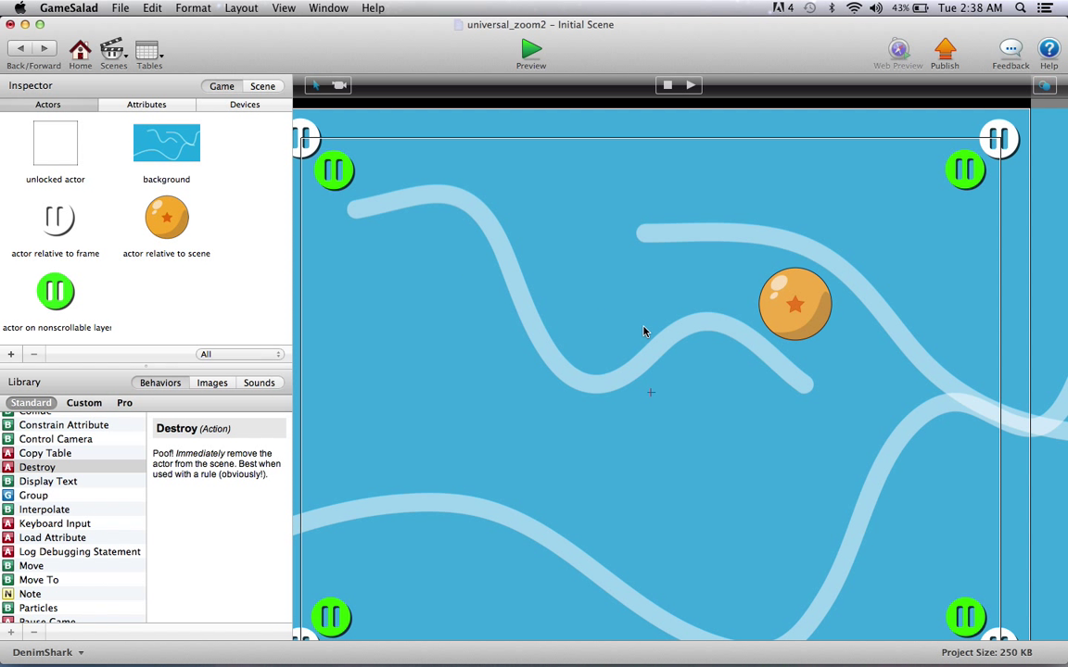
{"action": "scroll", "coordinate": [644, 331], "scroll_direction": "left", "scroll_amount": 3}
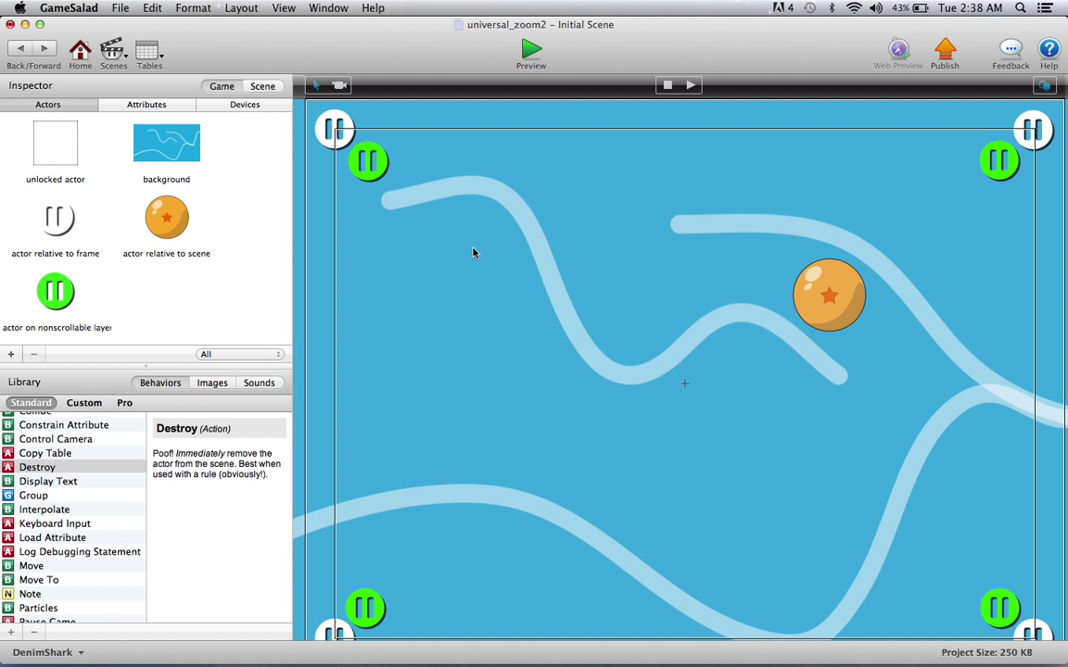
Scroll around the scene canvas to inspect the ball and corner pause-button placement
{"action": "scroll", "coordinate": [473, 253], "scroll_direction": "down", "scroll_amount": 2}
{"action": "scroll", "coordinate": [473, 252], "scroll_direction": "up", "scroll_amount": 2}
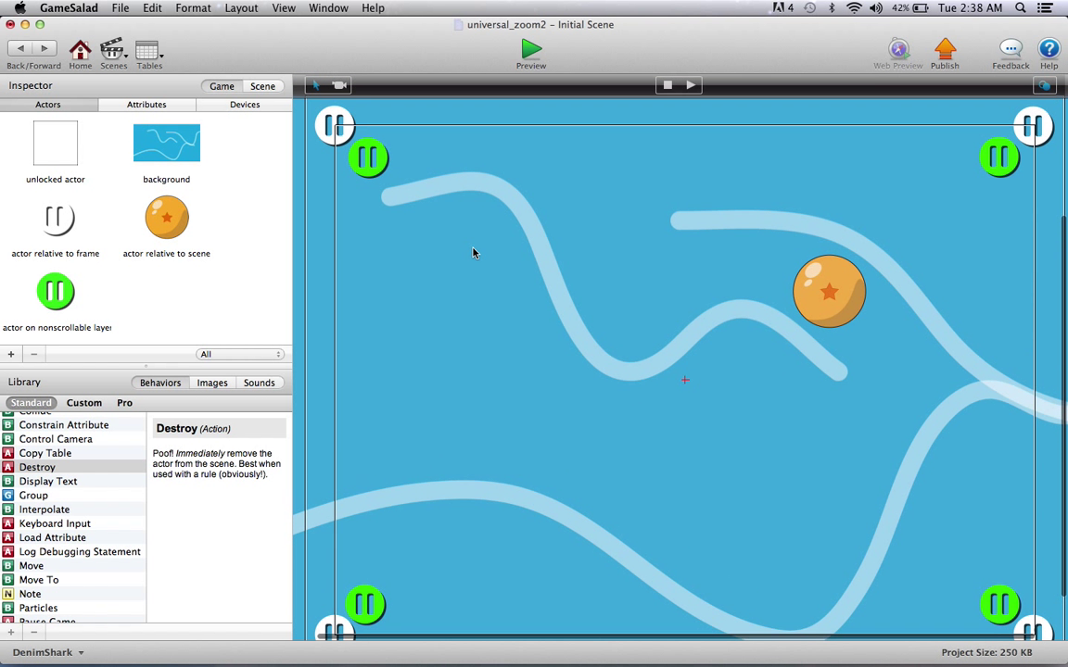
{"action": "scroll", "coordinate": [473, 252], "scroll_direction": "up", "scroll_amount": 1}
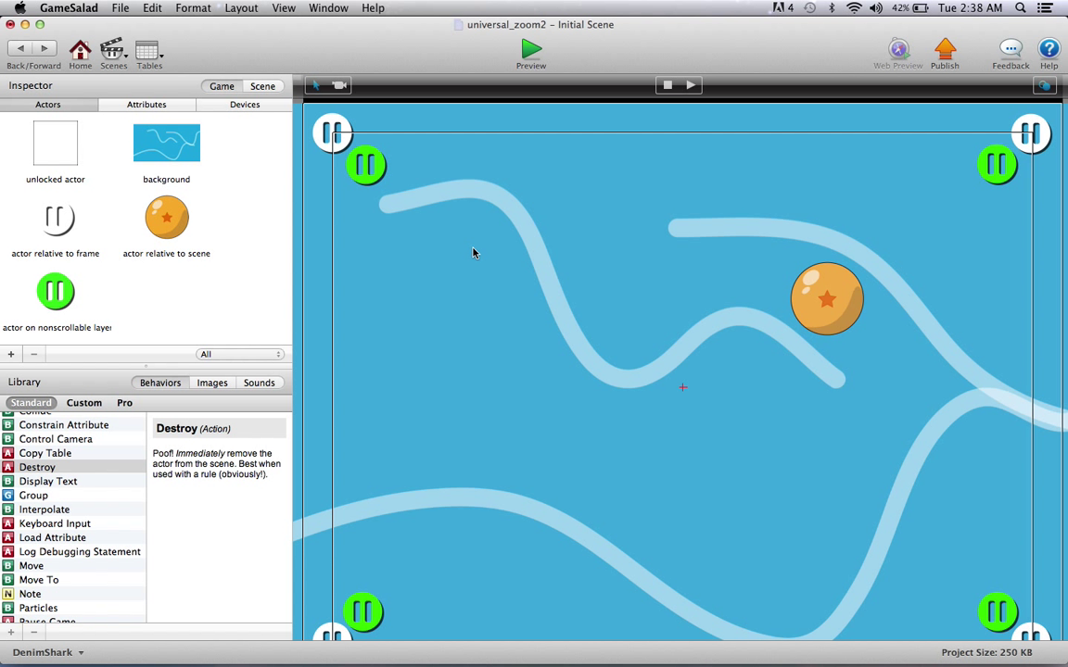
{"action": "scroll", "coordinate": [472, 252], "scroll_direction": "down", "scroll_amount": 2}
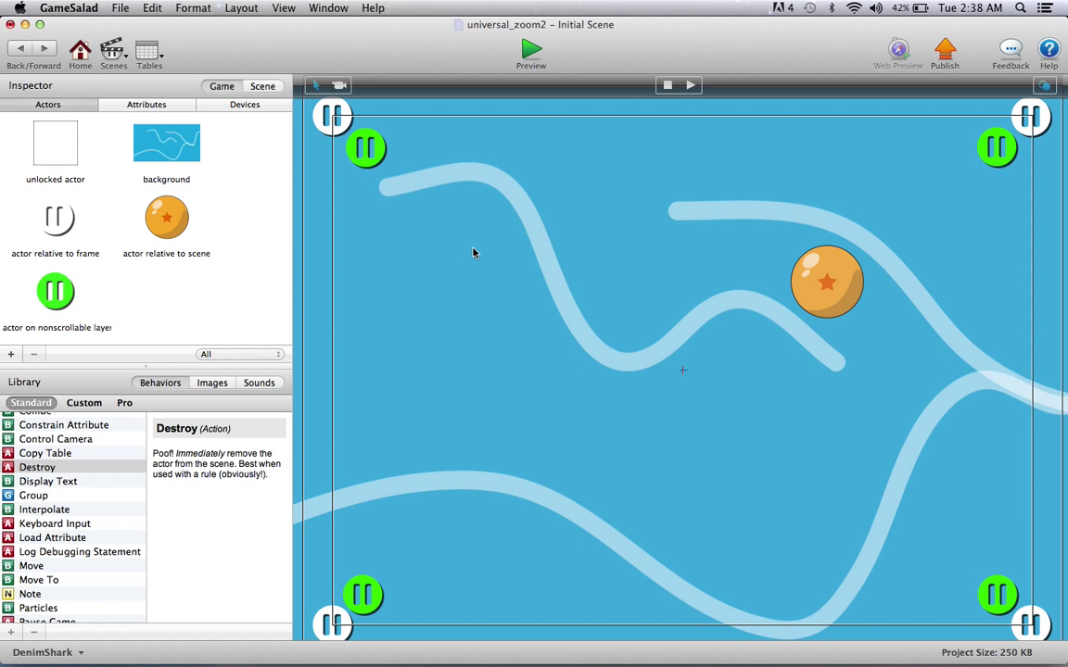
{"action": "scroll", "coordinate": [472, 252], "scroll_direction": "up", "scroll_amount": 5}
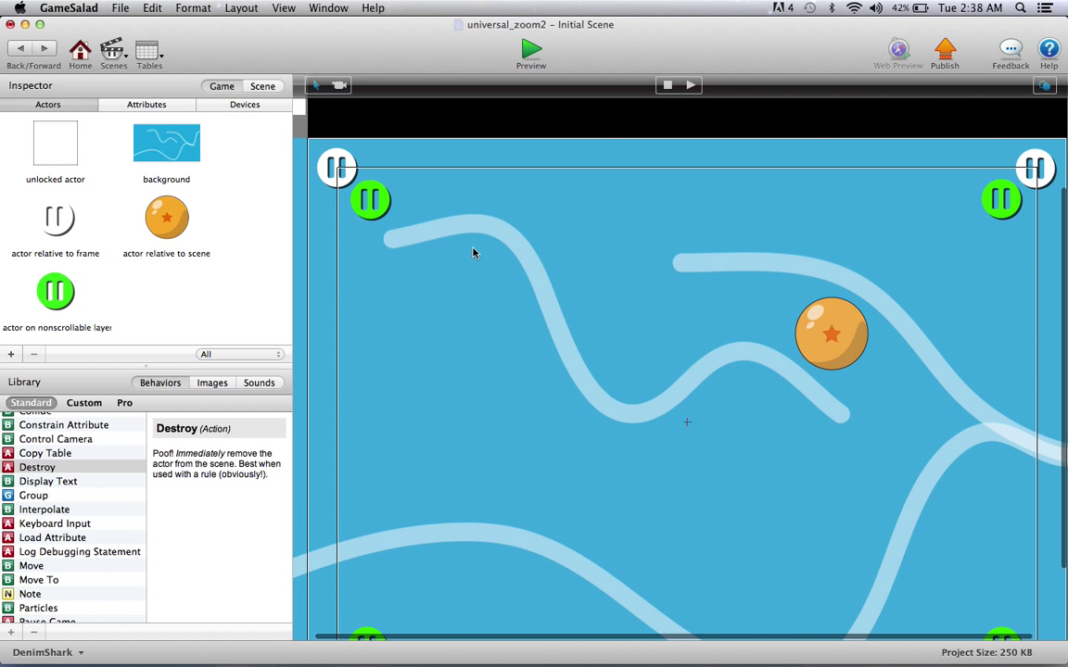
{"action": "scroll", "coordinate": [473, 252], "scroll_direction": "up", "scroll_amount": 2}
{"action": "scroll", "coordinate": [473, 252], "scroll_direction": "left", "scroll_amount": 2}
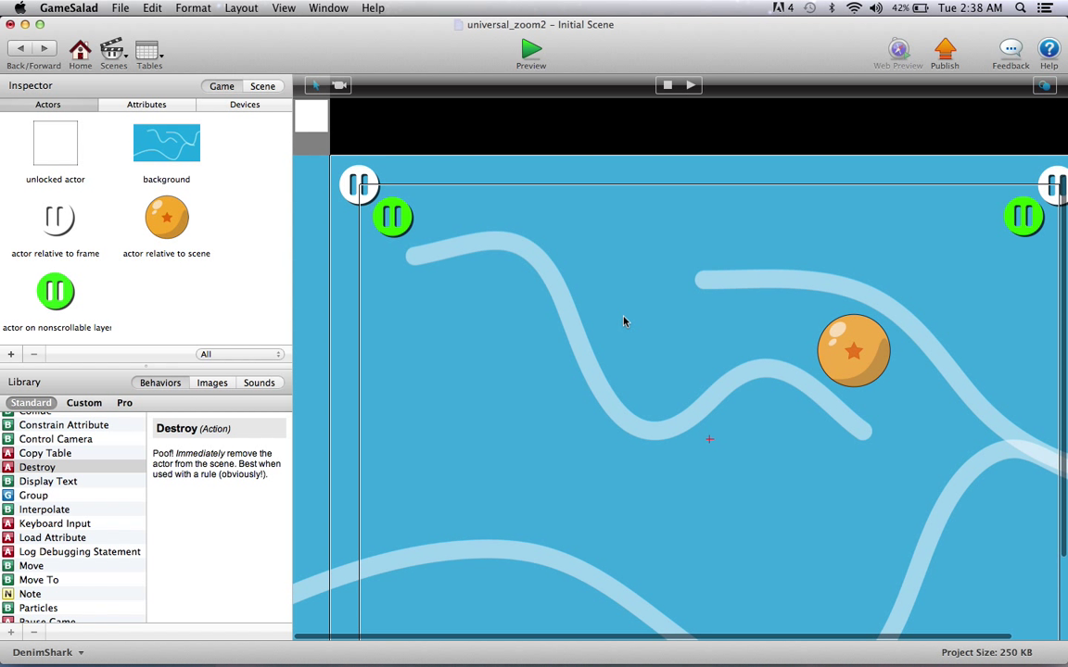
{"action": "scroll", "coordinate": [624, 321], "scroll_direction": "down", "scroll_amount": 4}
{"action": "scroll", "coordinate": [623, 322], "scroll_direction": "right", "scroll_amount": 1}
{"action": "scroll", "coordinate": [624, 322], "scroll_direction": "right", "scroll_amount": 2}
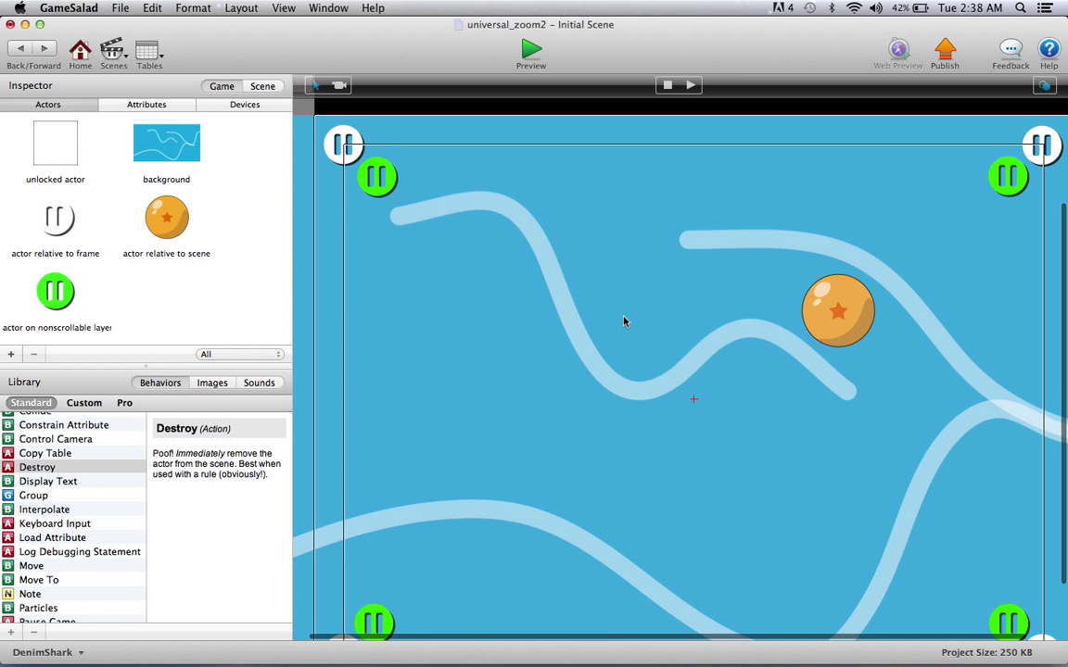
{"action": "scroll", "coordinate": [624, 321], "scroll_direction": "up", "scroll_amount": 9}
{"action": "scroll", "coordinate": [624, 322], "scroll_direction": "left", "scroll_amount": 3}
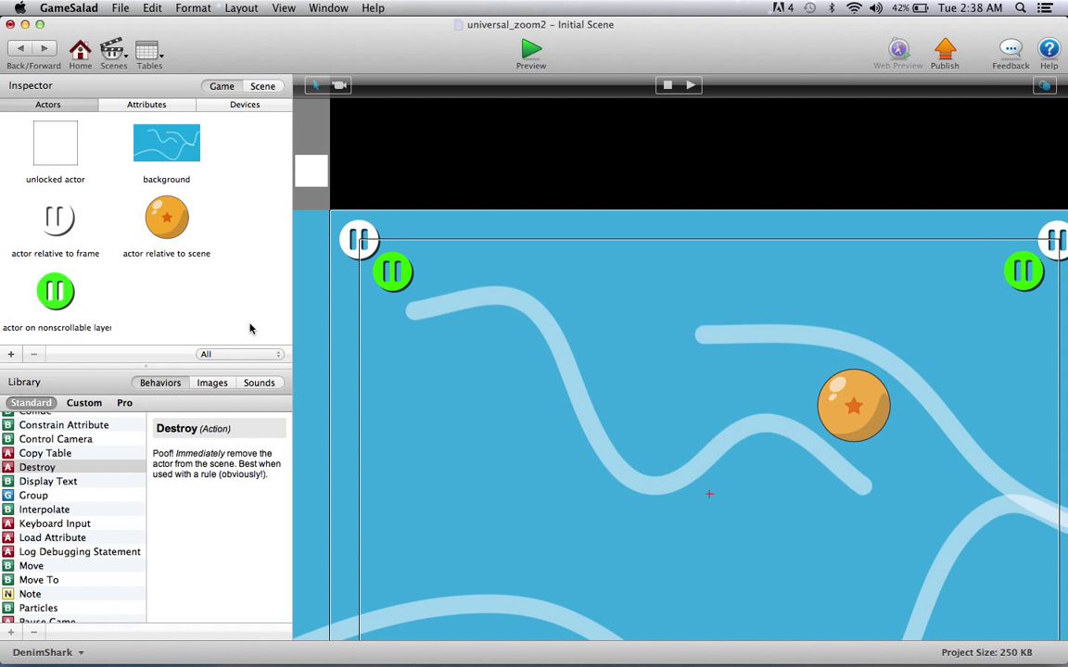
Show the game attributes, then tick and untick use_pause? so it stays off
{"action": "left_click", "coordinate": [165, 105]}
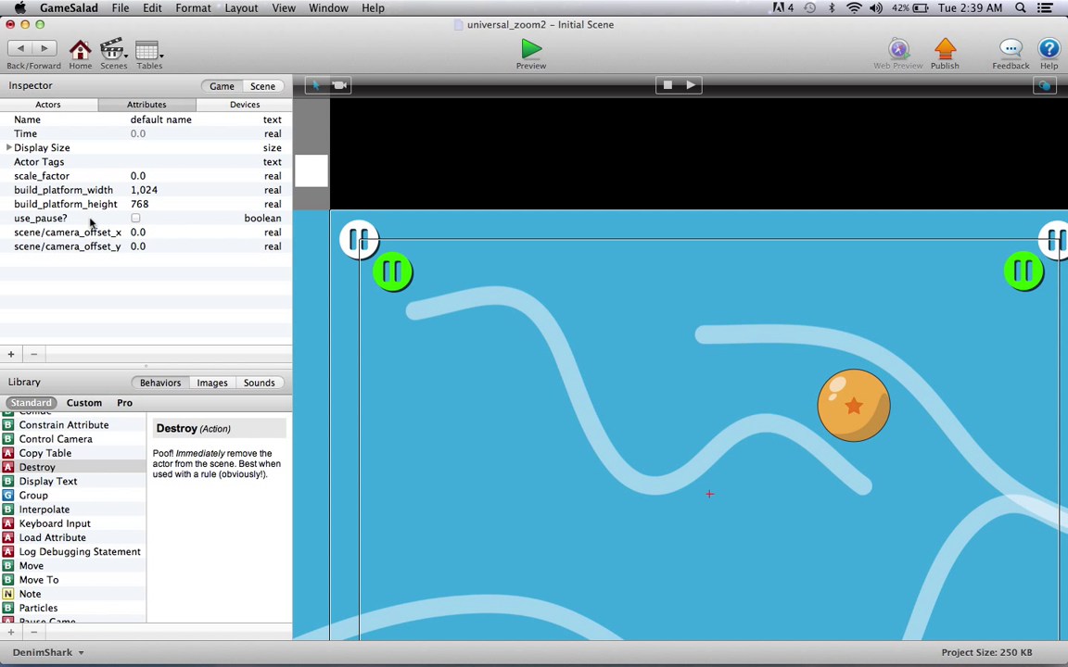
{"action": "left_click", "coordinate": [136, 220]}
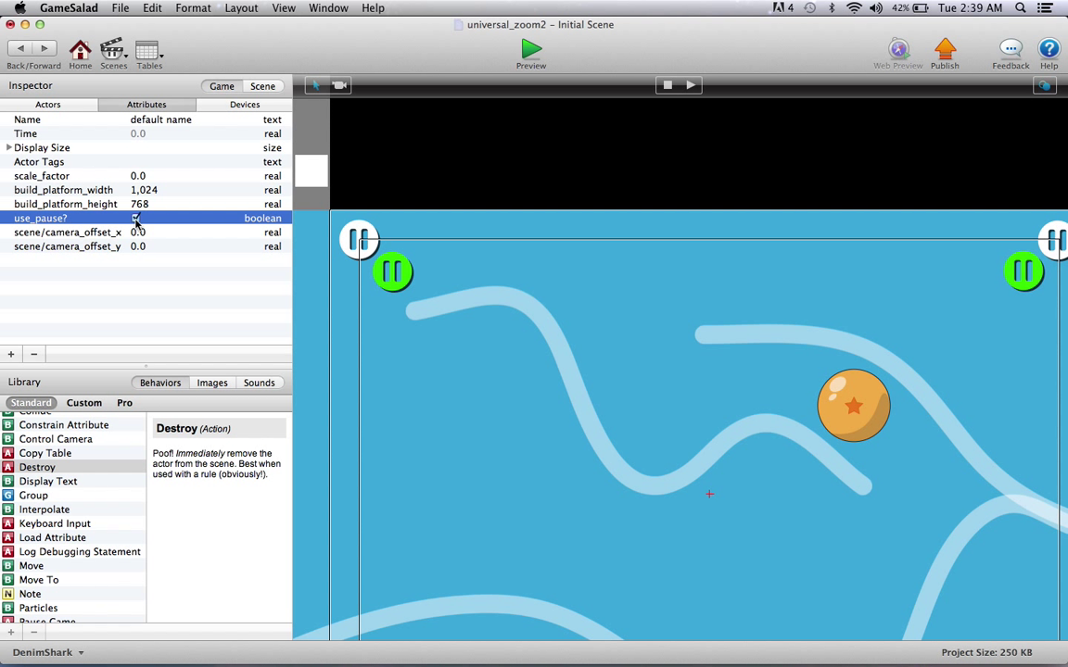
{"action": "left_click", "coordinate": [135, 219]}
{"action": "left_click", "coordinate": [48, 105]}
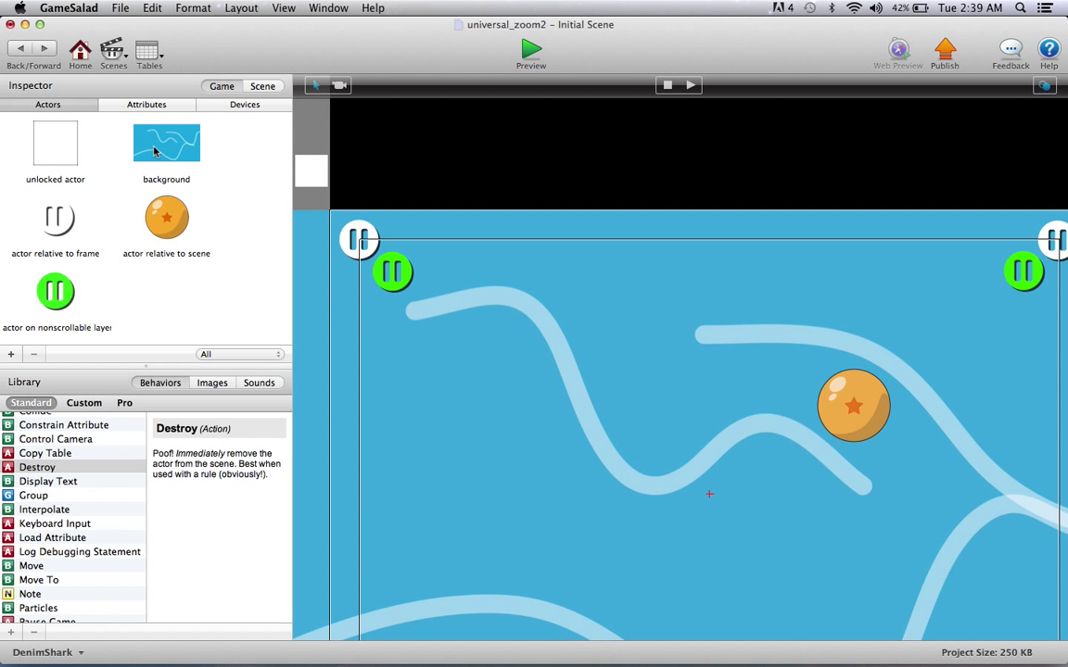
{"action": "scroll", "coordinate": [555, 364], "scroll_direction": "down", "scroll_amount": 2}
{"action": "scroll", "coordinate": [555, 364], "scroll_direction": "right", "scroll_amount": 2}
{"action": "scroll", "coordinate": [553, 365], "scroll_direction": "down", "scroll_amount": 5}
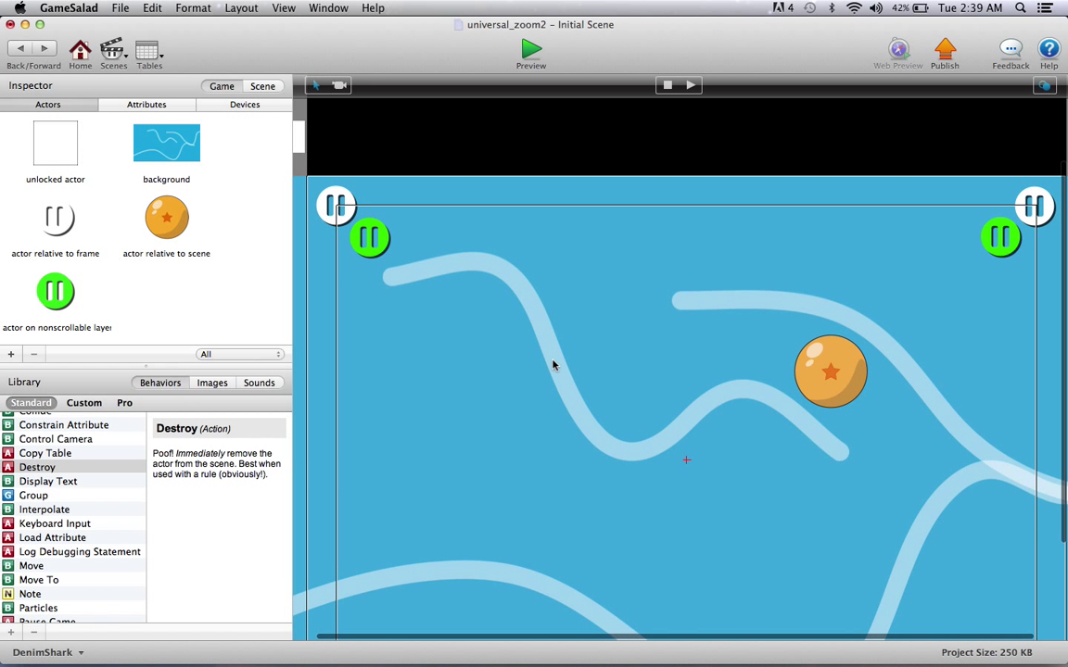
{"action": "double_click", "coordinate": [160, 207]}
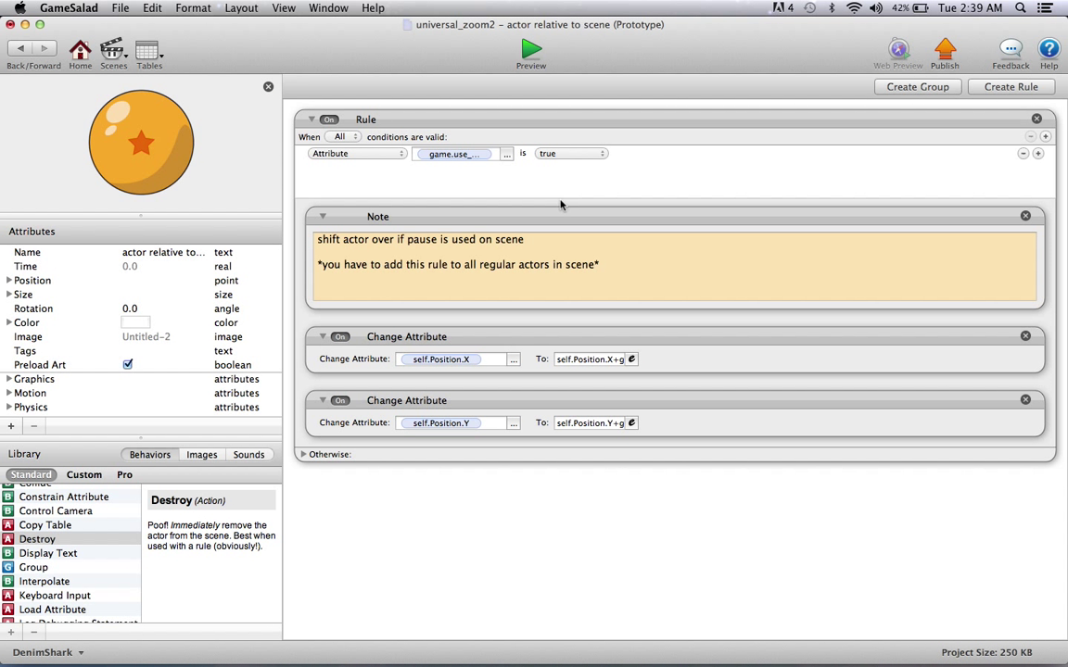
{"action": "left_click", "coordinate": [18, 49]}
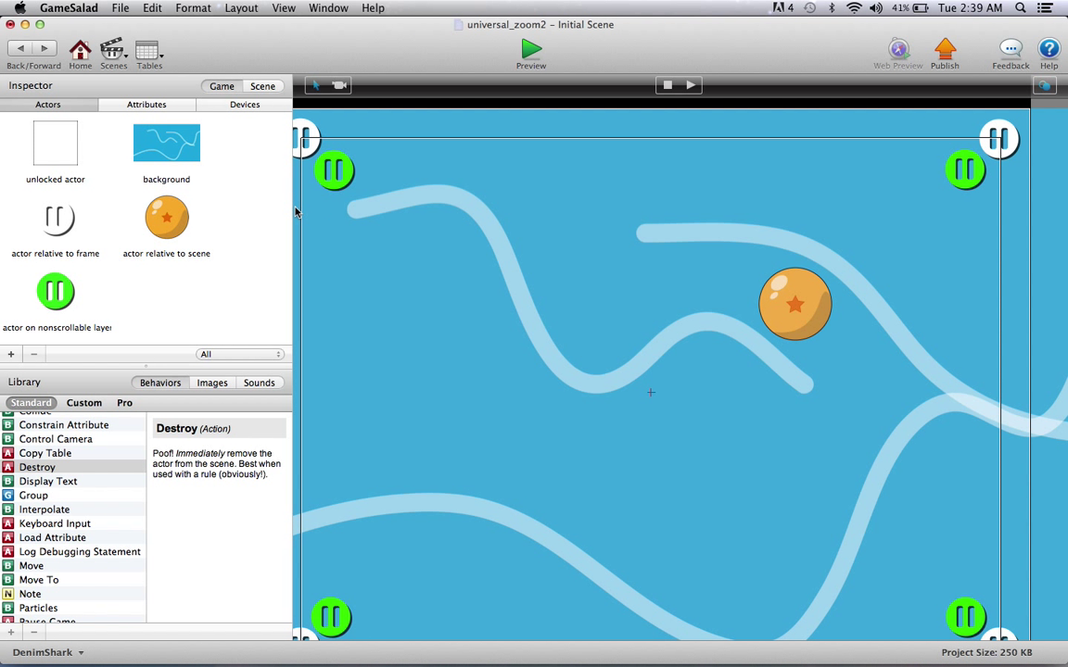
{"action": "scroll", "coordinate": [471, 318], "scroll_direction": "left", "scroll_amount": 3}
{"action": "scroll", "coordinate": [471, 318], "scroll_direction": "down", "scroll_amount": 1}
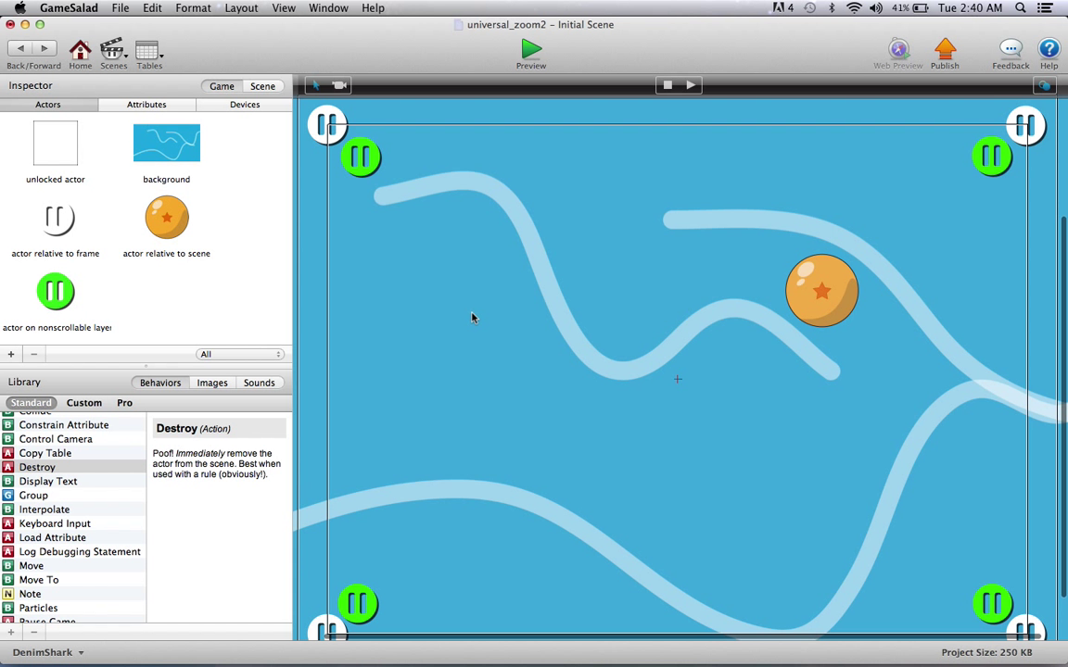
{"action": "scroll", "coordinate": [471, 318], "scroll_direction": "up", "scroll_amount": 1}
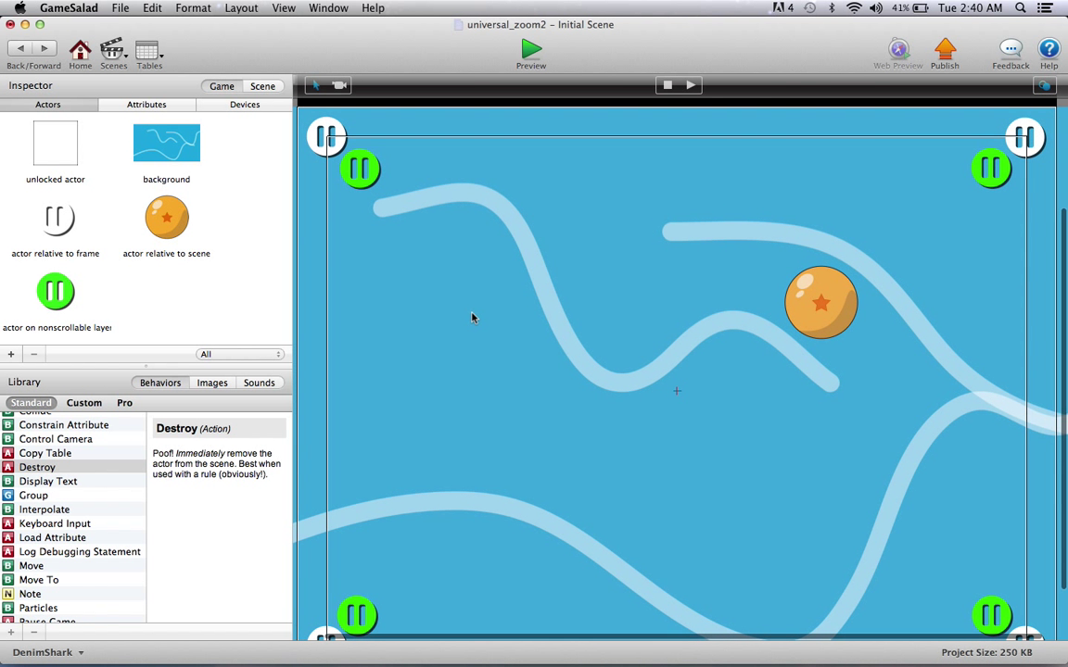
{"action": "scroll", "coordinate": [471, 318], "scroll_direction": "down", "scroll_amount": 3}
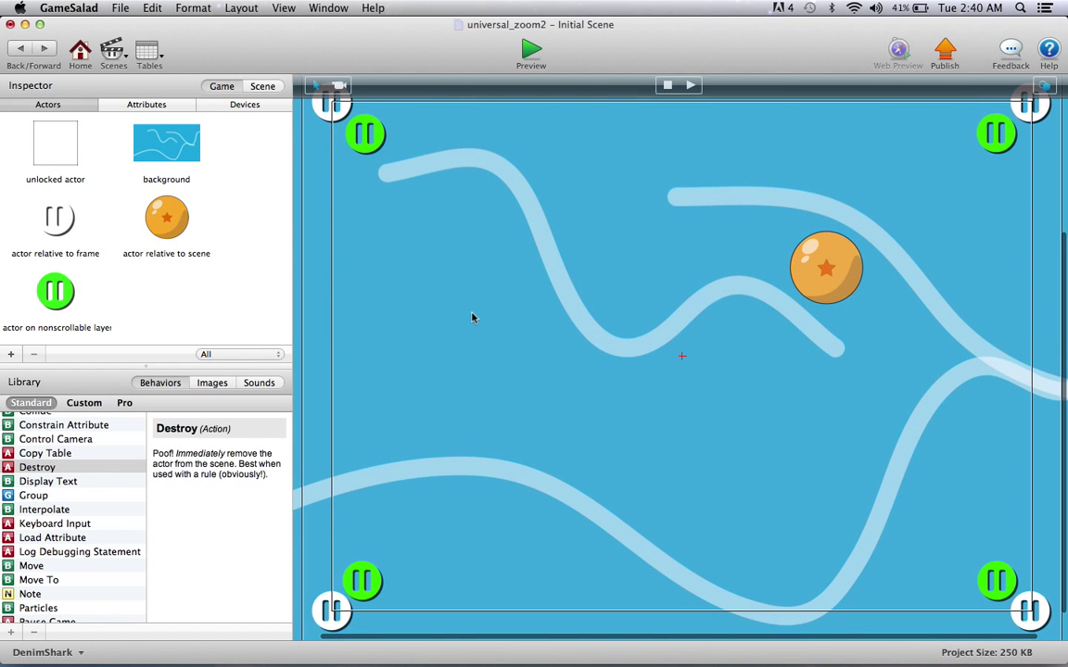
{"action": "scroll", "coordinate": [471, 318], "scroll_direction": "up", "scroll_amount": 3}
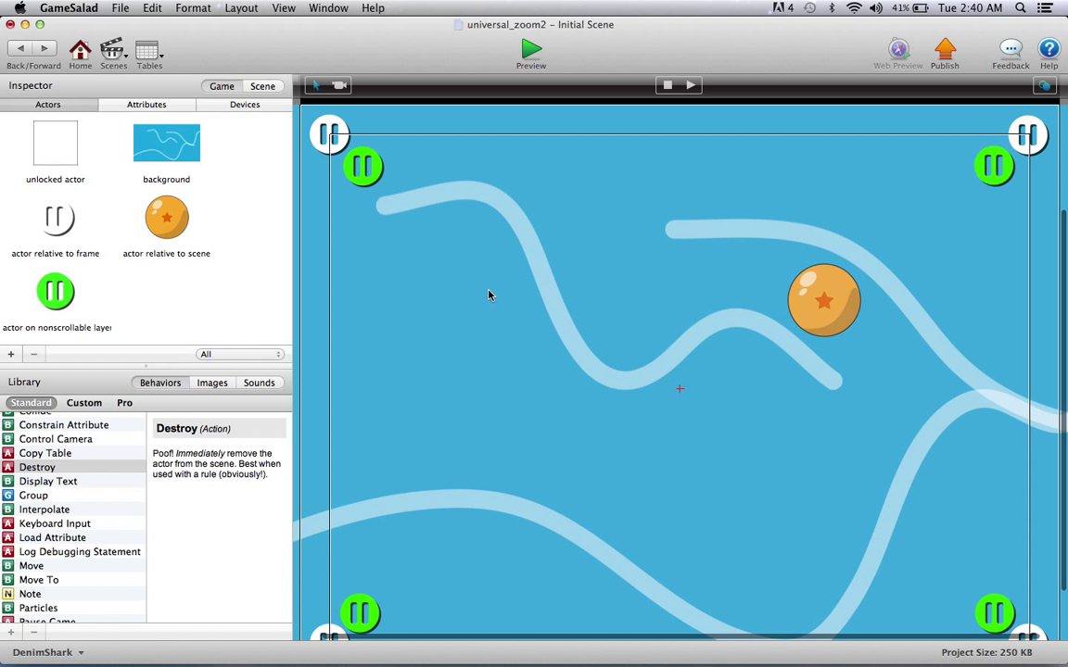
{"action": "scroll", "coordinate": [490, 294], "scroll_direction": "up", "scroll_amount": 1}
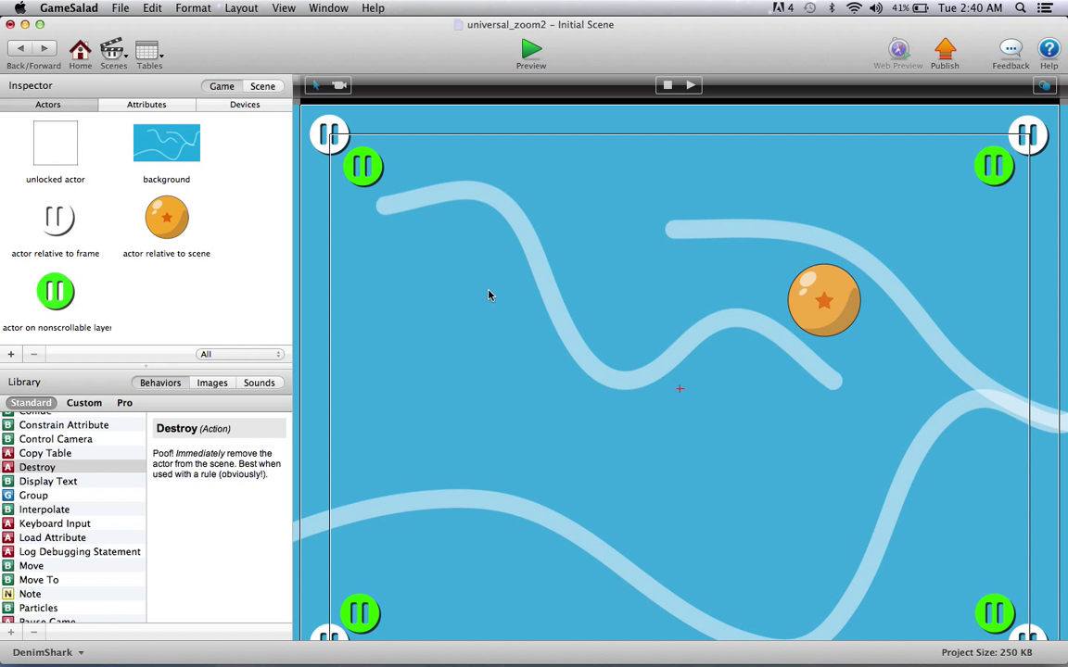
{"action": "scroll", "coordinate": [489, 295], "scroll_direction": "down", "scroll_amount": 3}
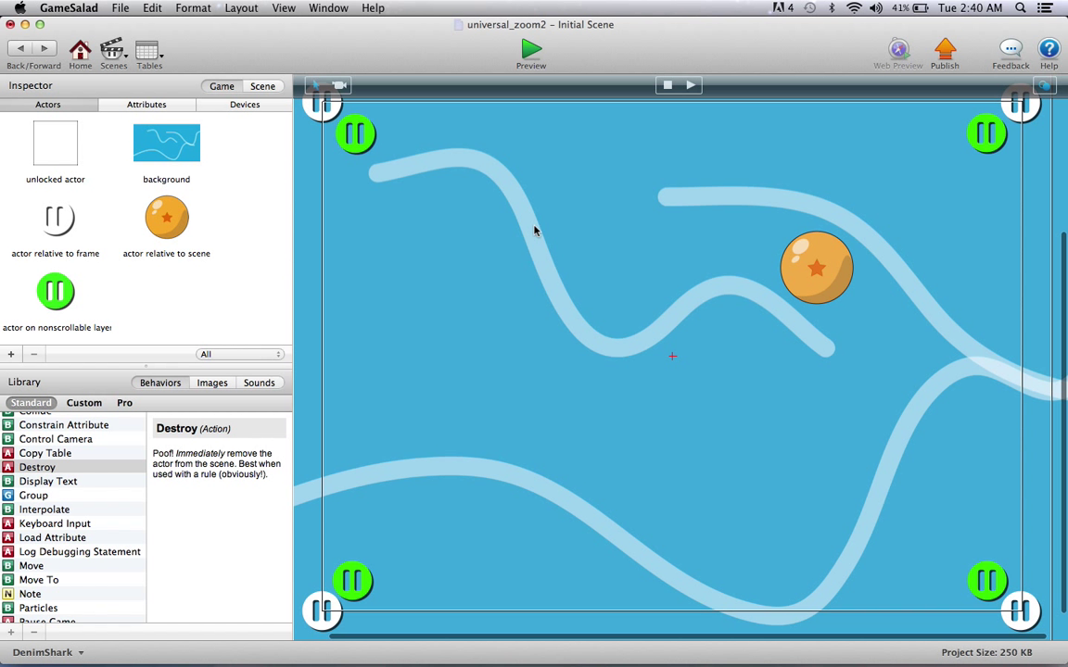
{"action": "scroll", "coordinate": [421, 242], "scroll_direction": "up", "scroll_amount": 2}
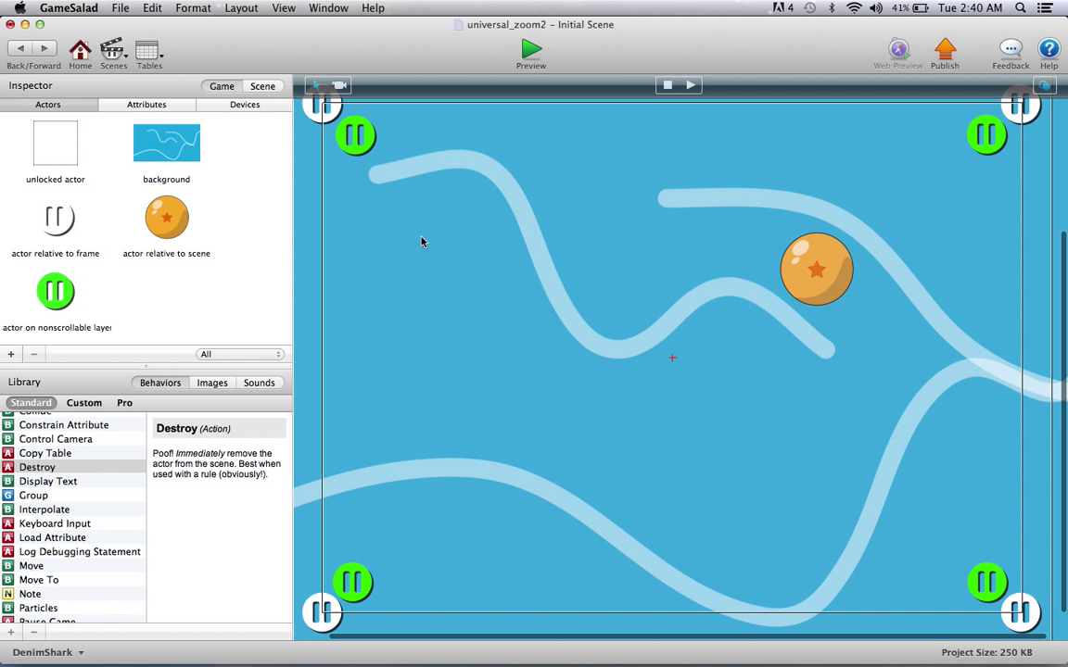
{"action": "scroll", "coordinate": [421, 242], "scroll_direction": "down", "scroll_amount": 1}
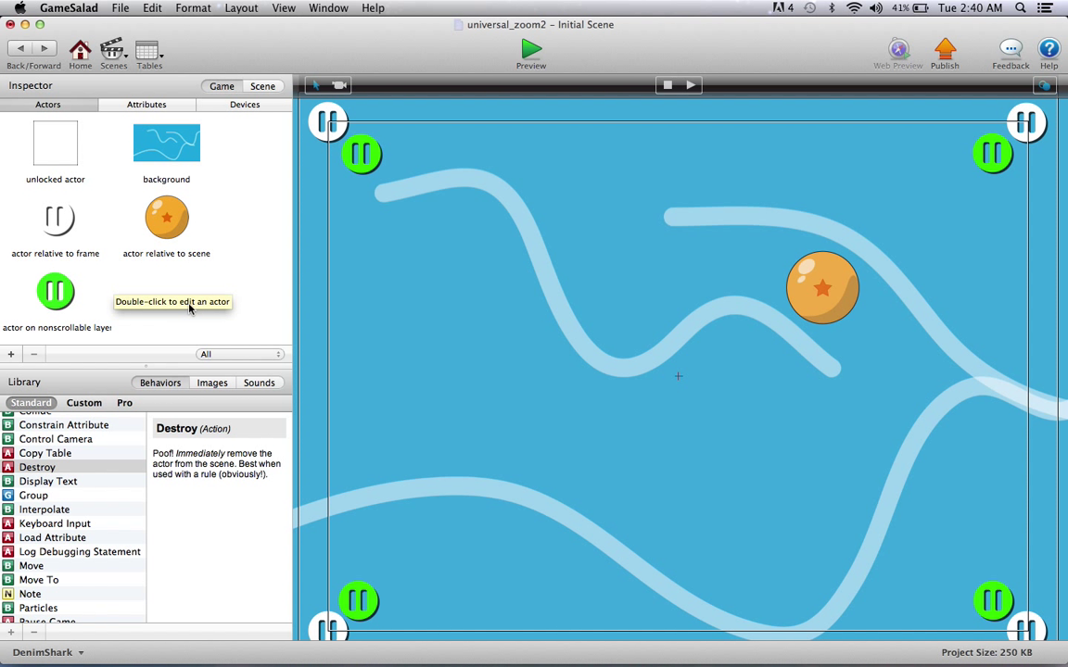
{"action": "left_click", "coordinate": [53, 298]}
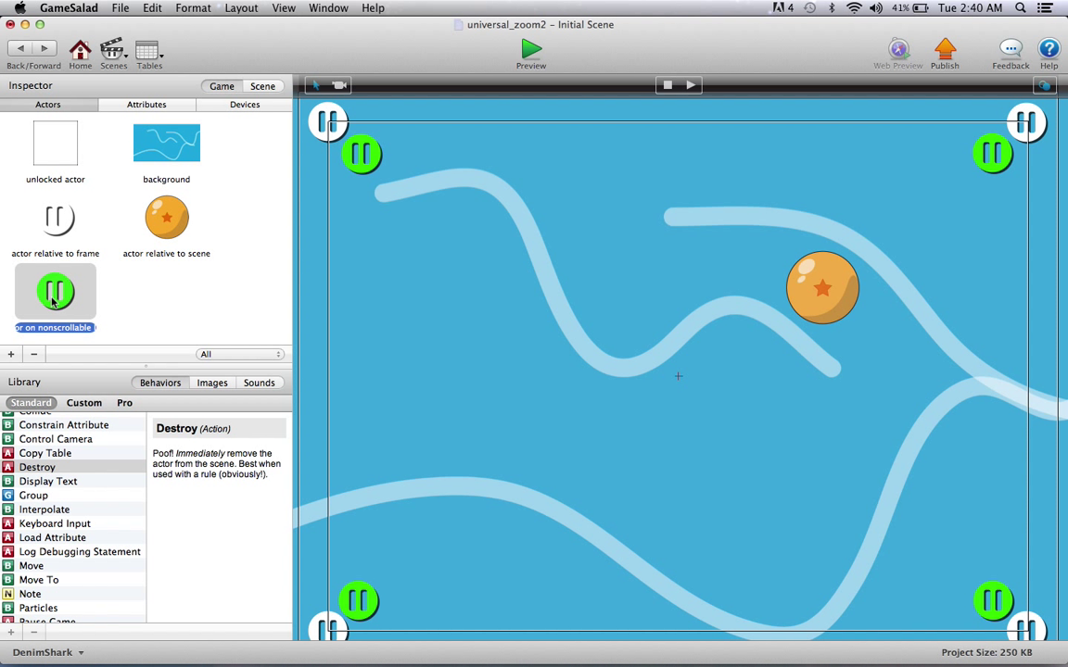
{"action": "double_click", "coordinate": [63, 280]}
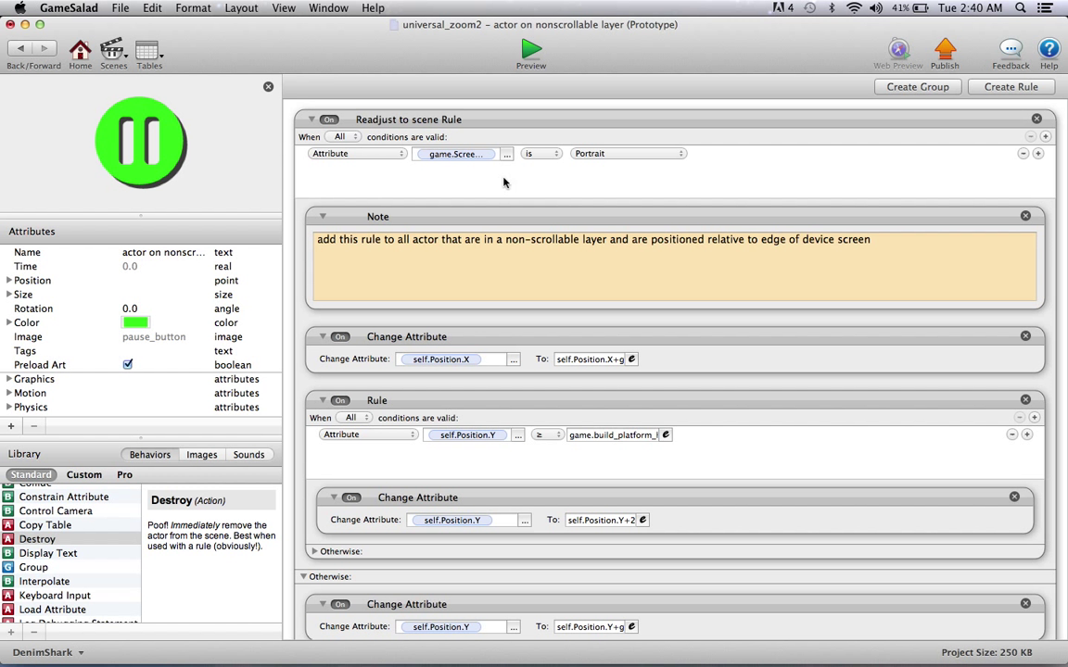
{"action": "left_click", "coordinate": [26, 50]}
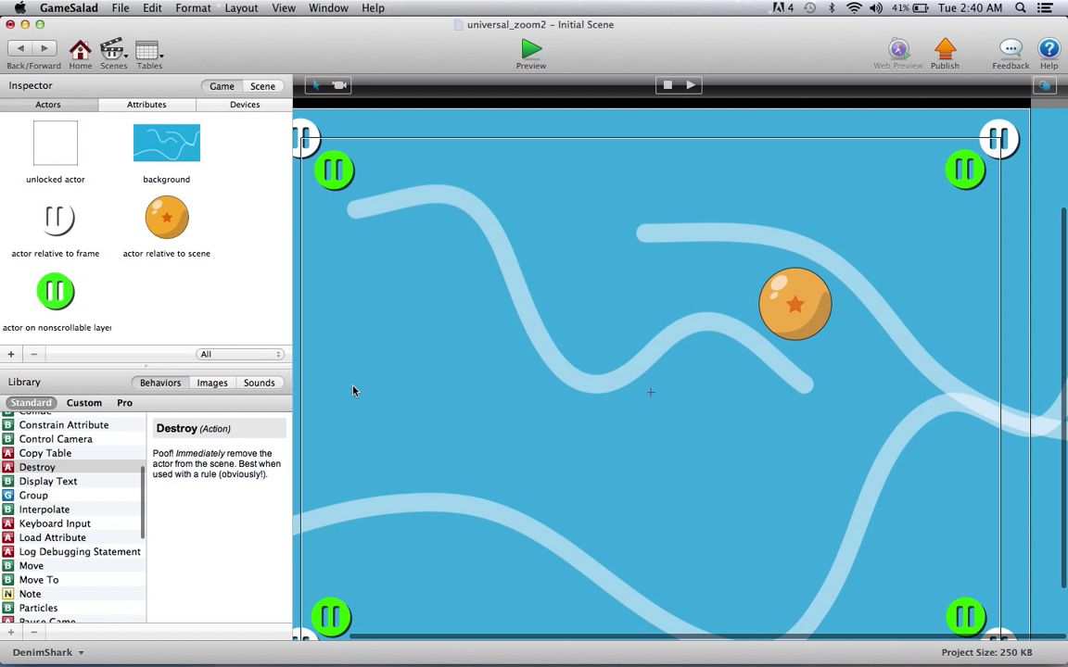
{"action": "double_click", "coordinate": [59, 220]}
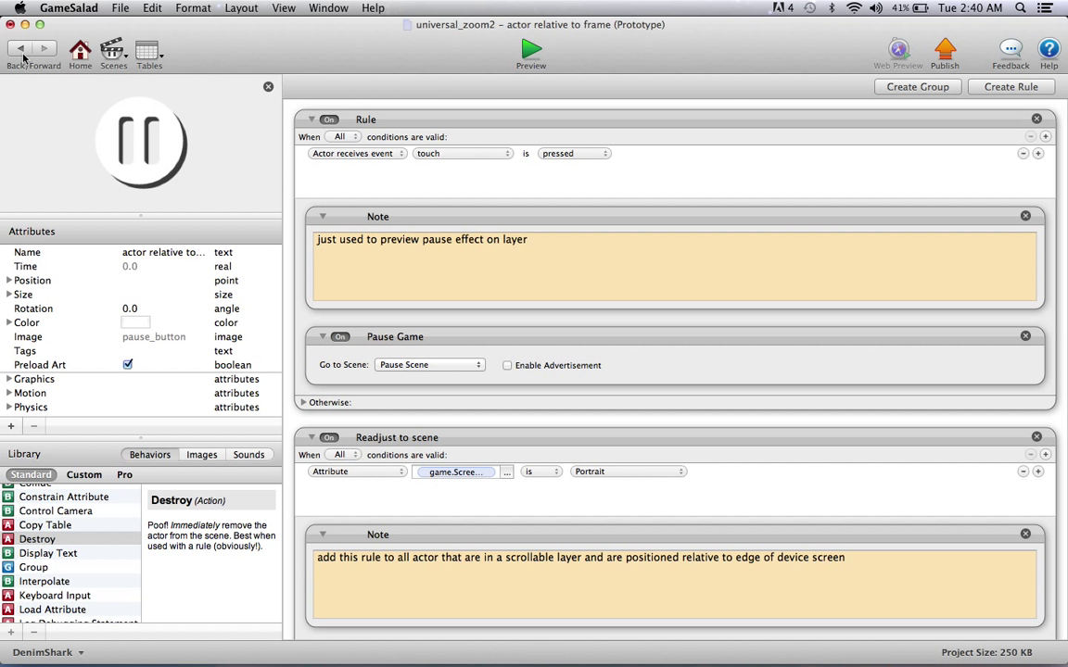
{"action": "key", "text": "super+bracketleft"}
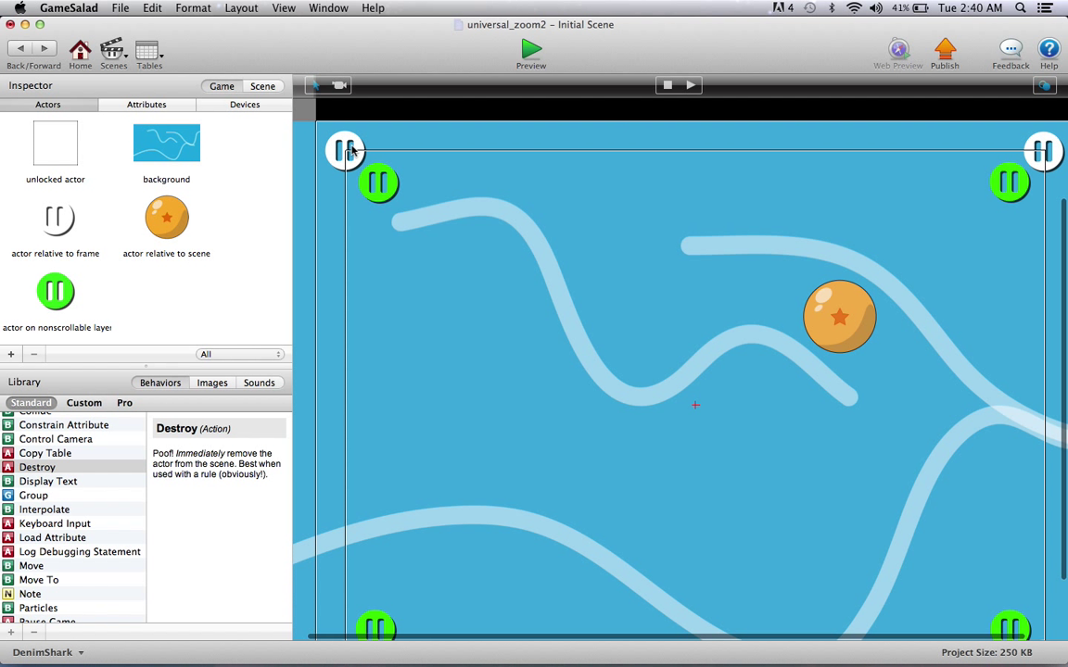
{"action": "left_click", "coordinate": [338, 144]}
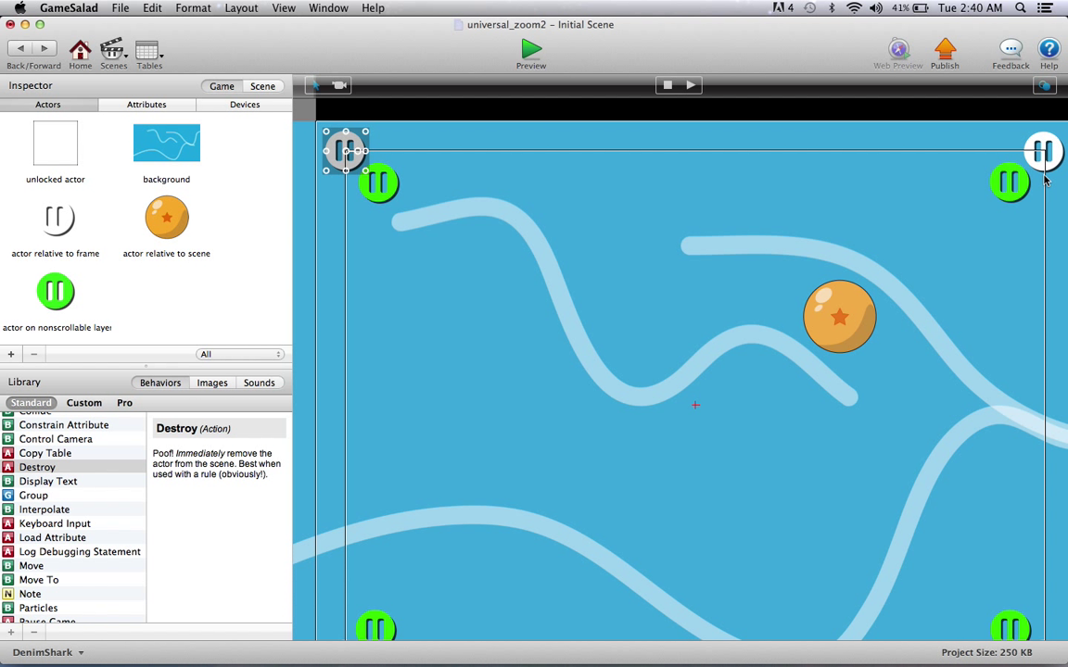
{"action": "left_click", "coordinate": [668, 117]}
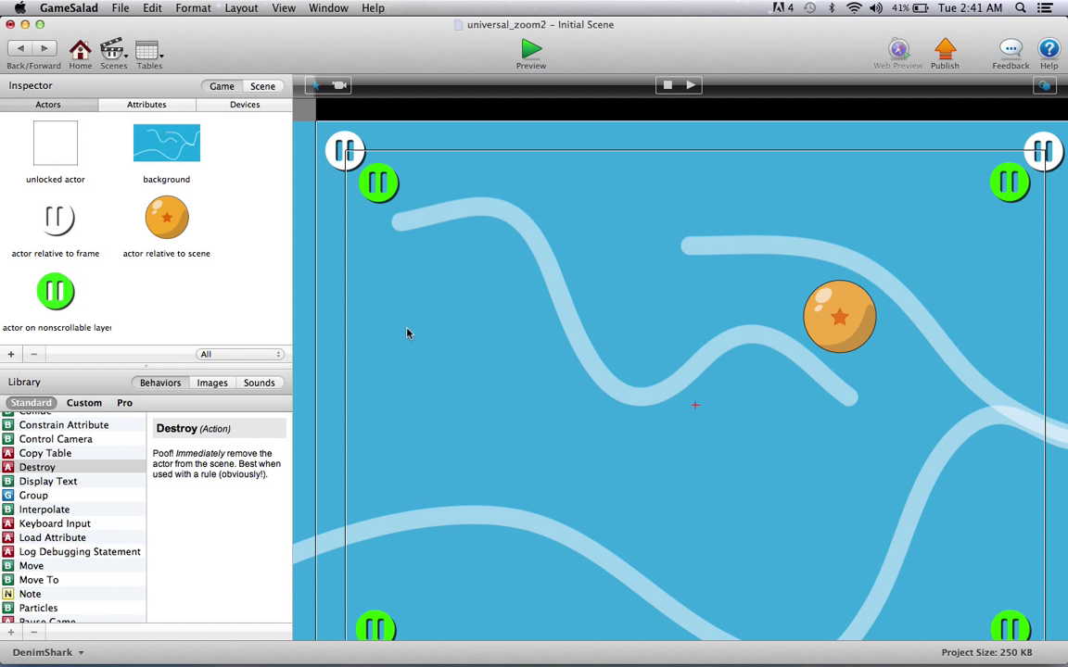
{"action": "scroll", "coordinate": [836, 320], "scroll_direction": "down", "scroll_amount": 3}
{"action": "scroll", "coordinate": [836, 320], "scroll_direction": "right", "scroll_amount": 2}
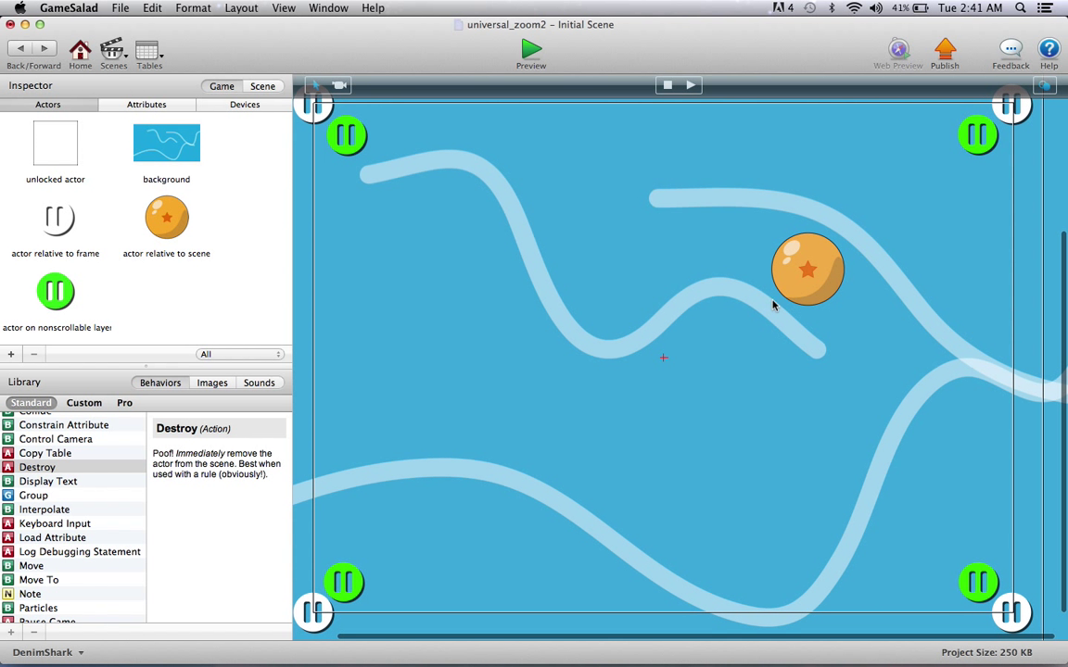
{"action": "scroll", "coordinate": [713, 262], "scroll_direction": "up", "scroll_amount": 2}
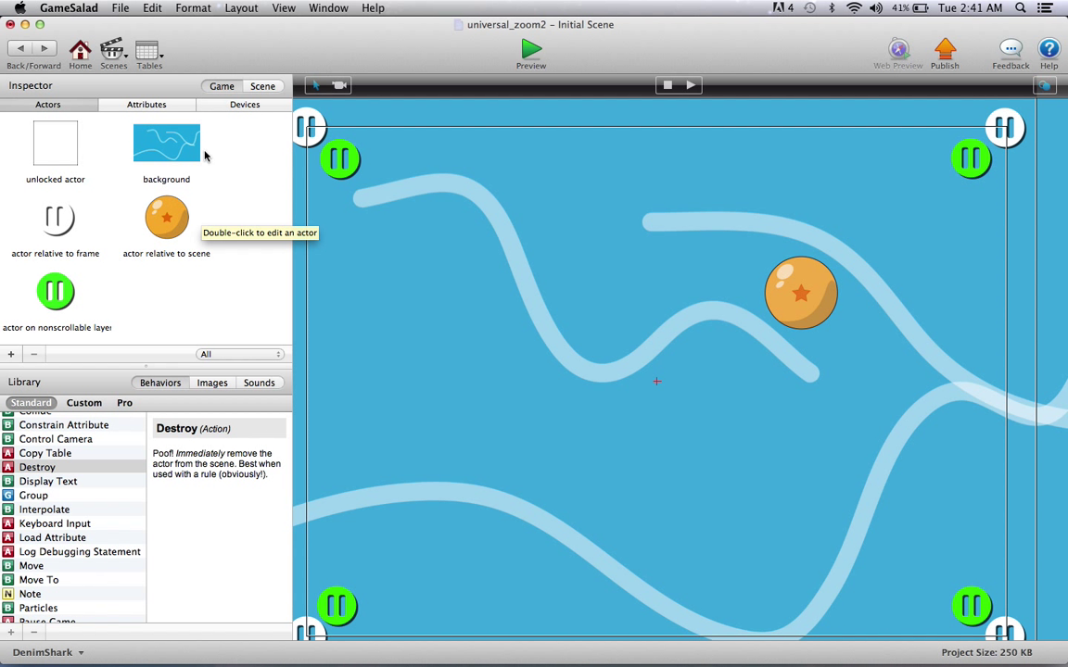
Preview the game as iPhone Landscape with Crop scaling, then reset it
{"action": "left_click", "coordinate": [531, 51]}
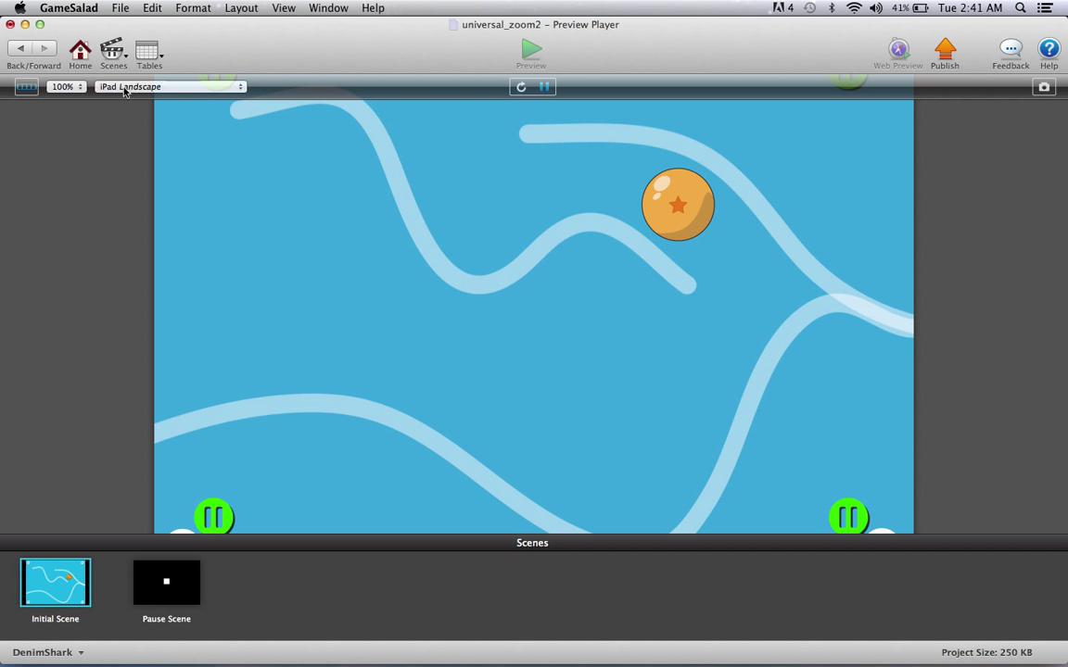
{"action": "left_click", "coordinate": [125, 87]}
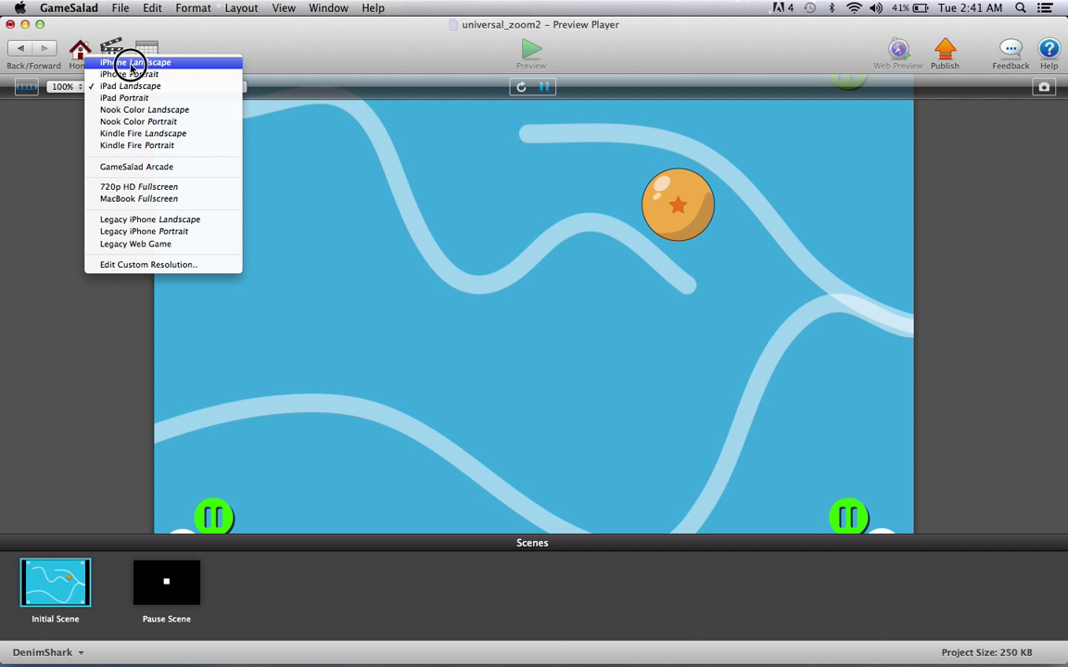
{"action": "left_click", "coordinate": [130, 62]}
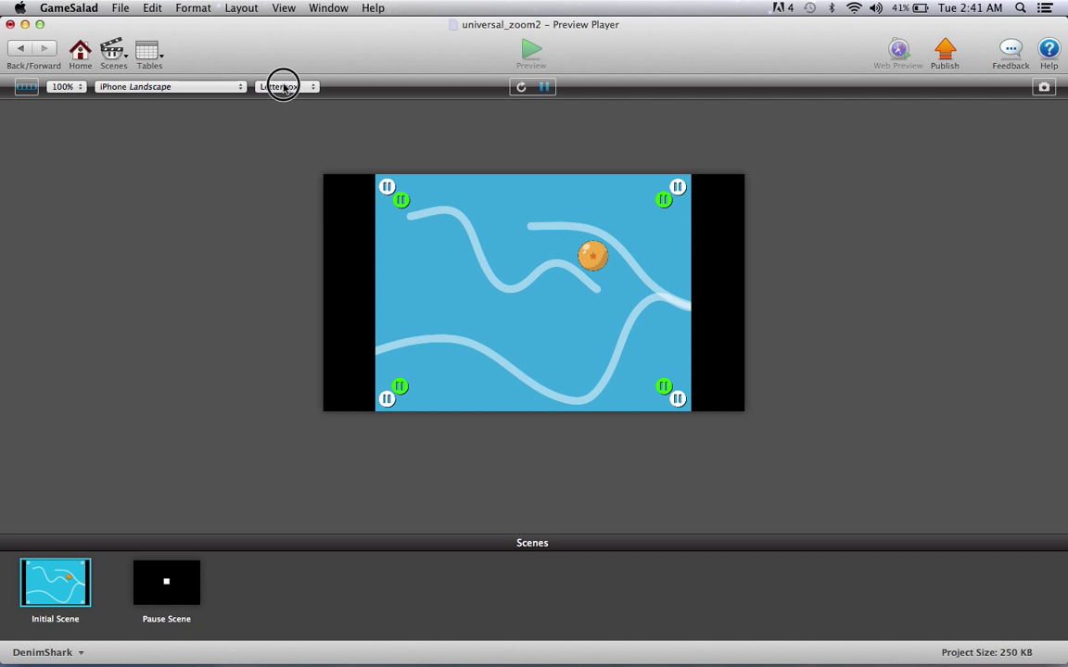
{"action": "left_click", "coordinate": [283, 87]}
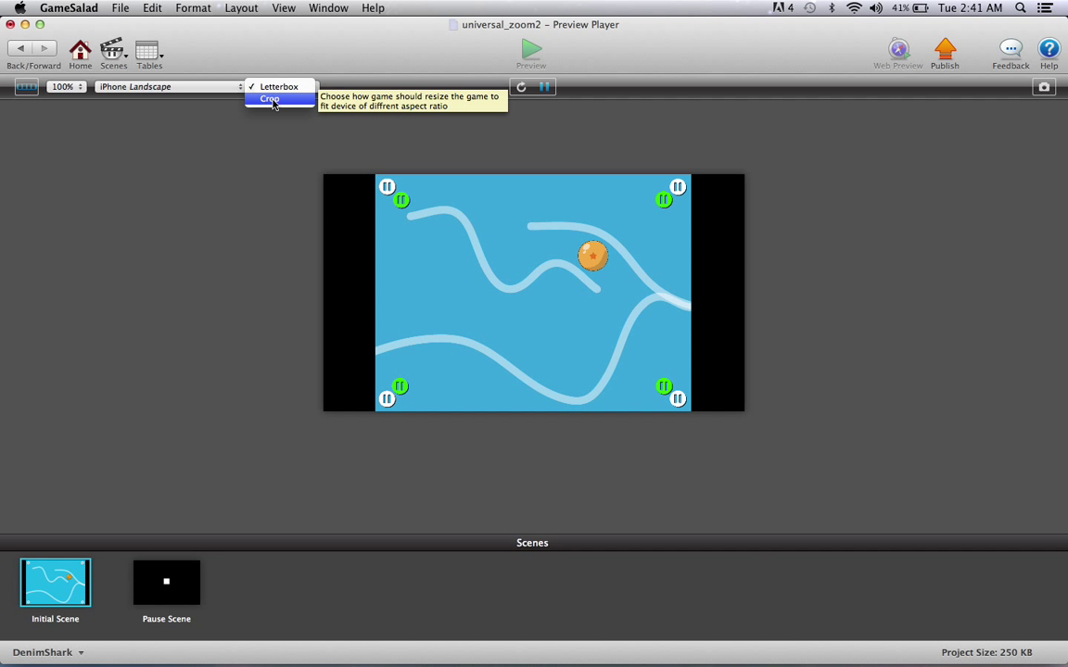
{"action": "left_click", "coordinate": [270, 99]}
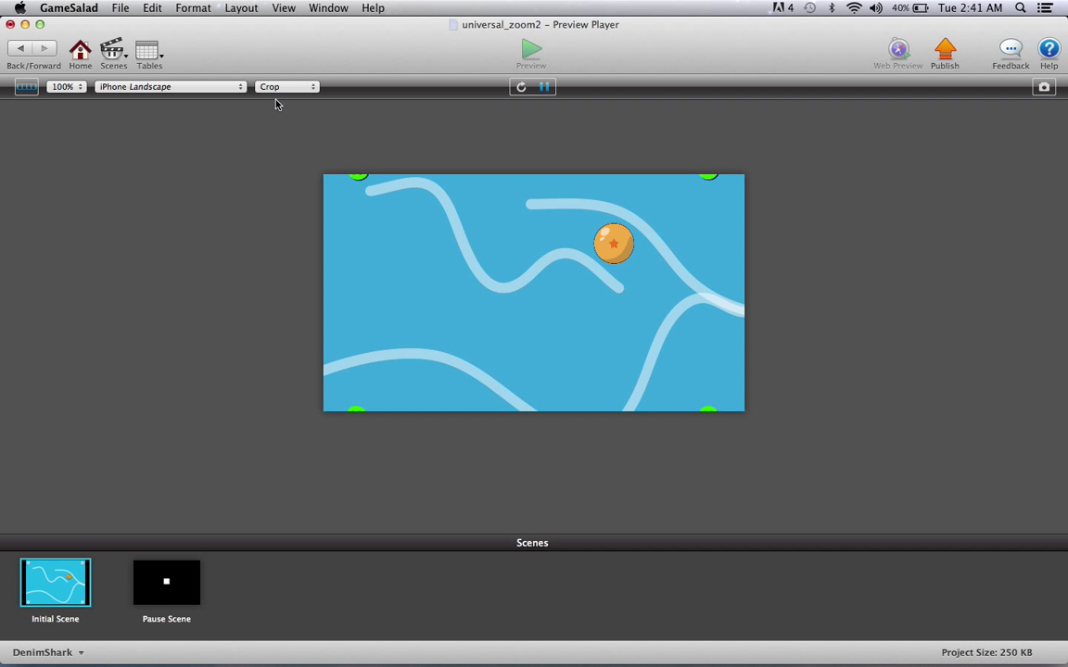
{"action": "left_click", "coordinate": [522, 90]}
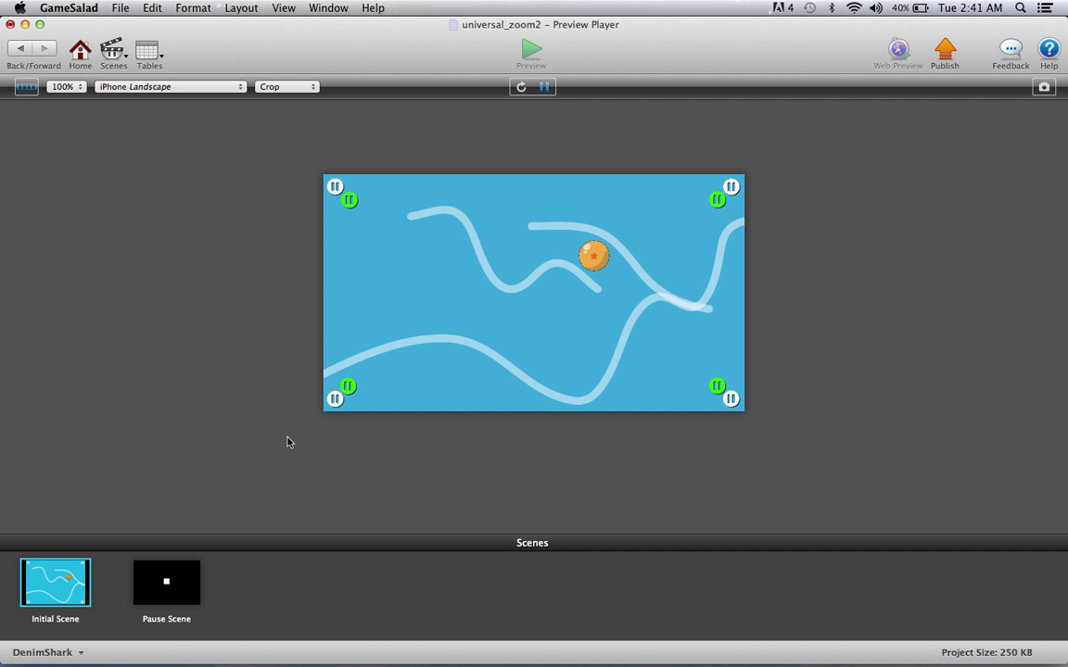
Preview the game as Legacy iPhone Landscape and reset it
{"action": "left_click", "coordinate": [186, 90]}
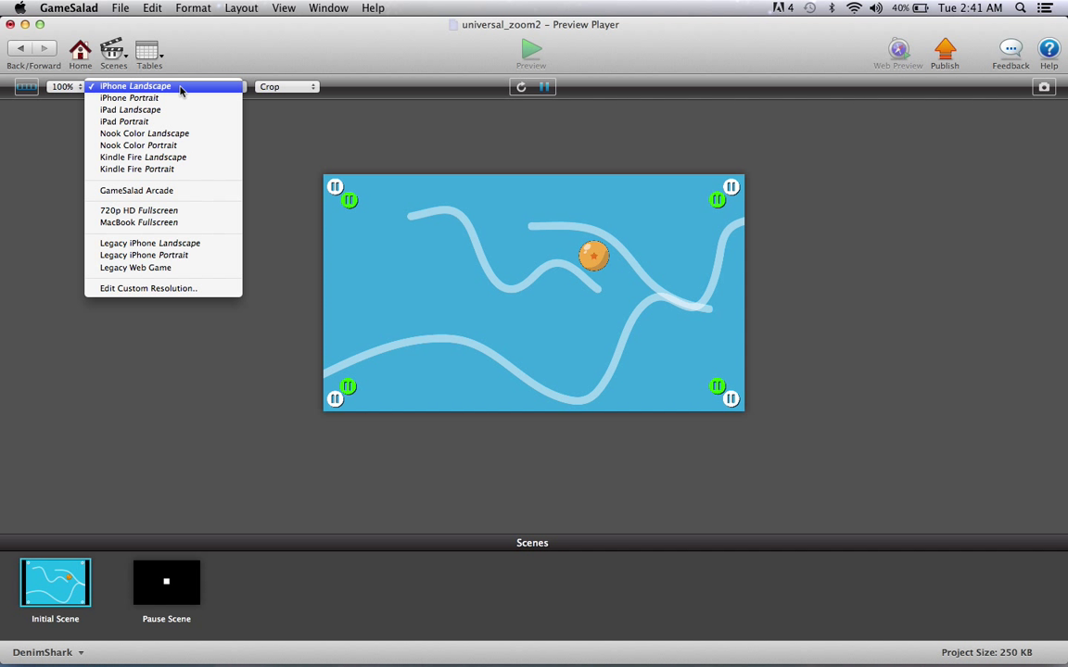
{"action": "left_click", "coordinate": [155, 245]}
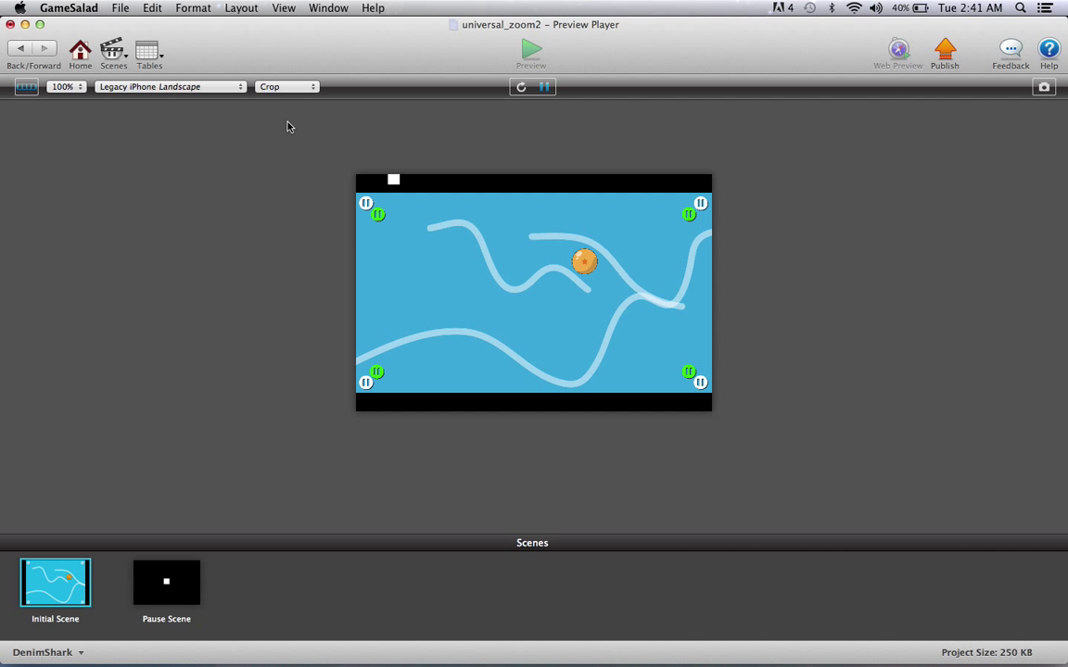
{"action": "left_click", "coordinate": [522, 89]}
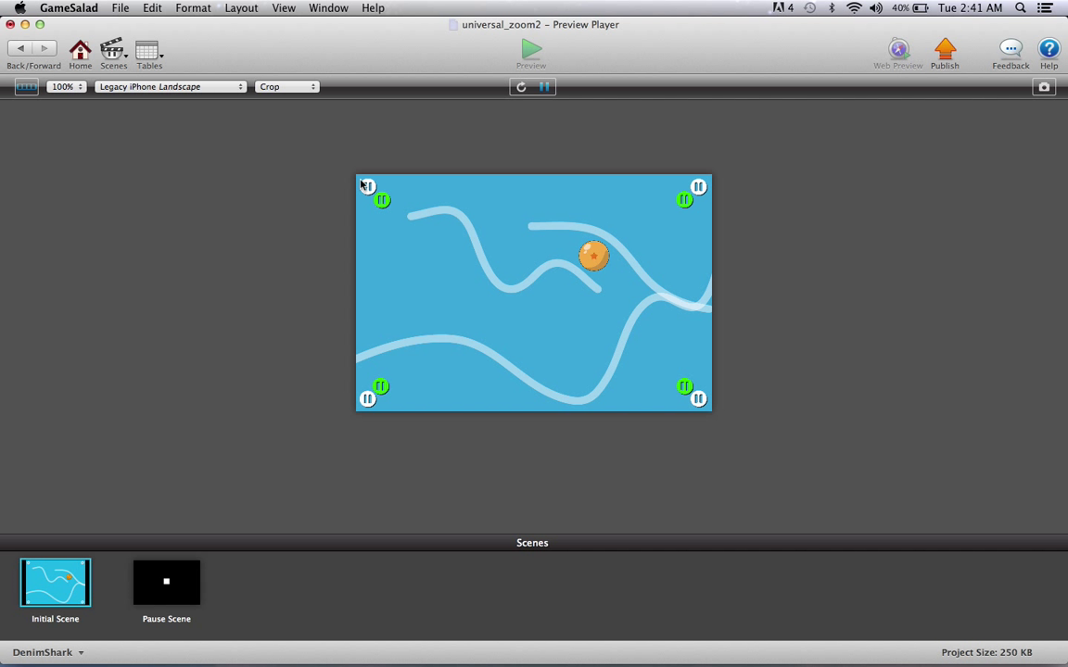
Switch the preview to Nook Color Landscape at 50% size and reset it
{"action": "left_click", "coordinate": [212, 89]}
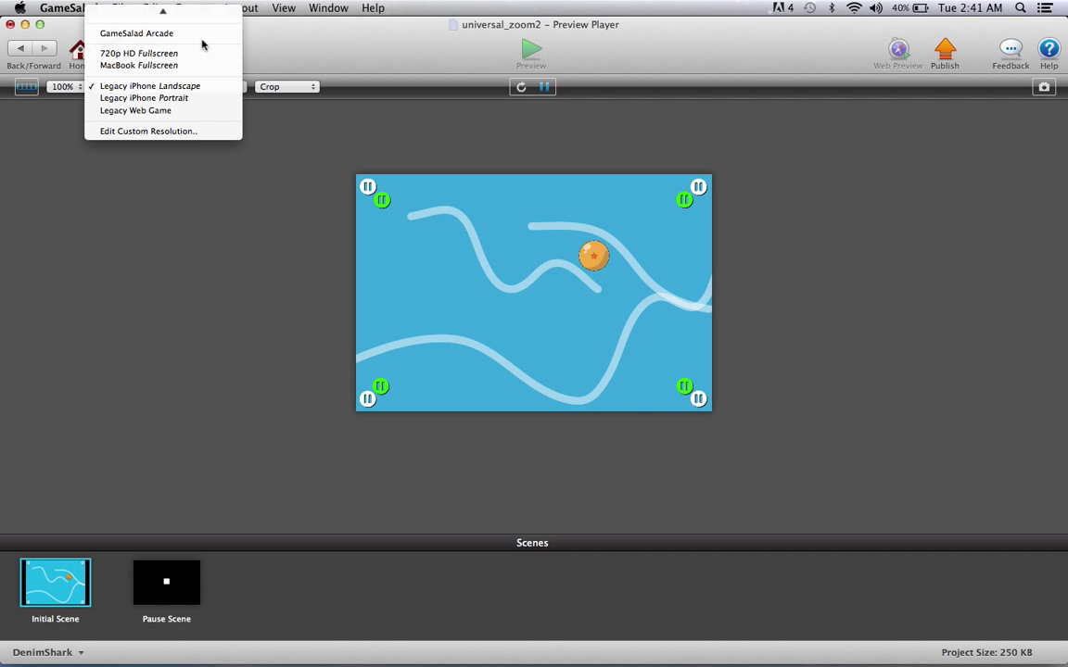
{"action": "mouse_move", "coordinate": [201, 12]}
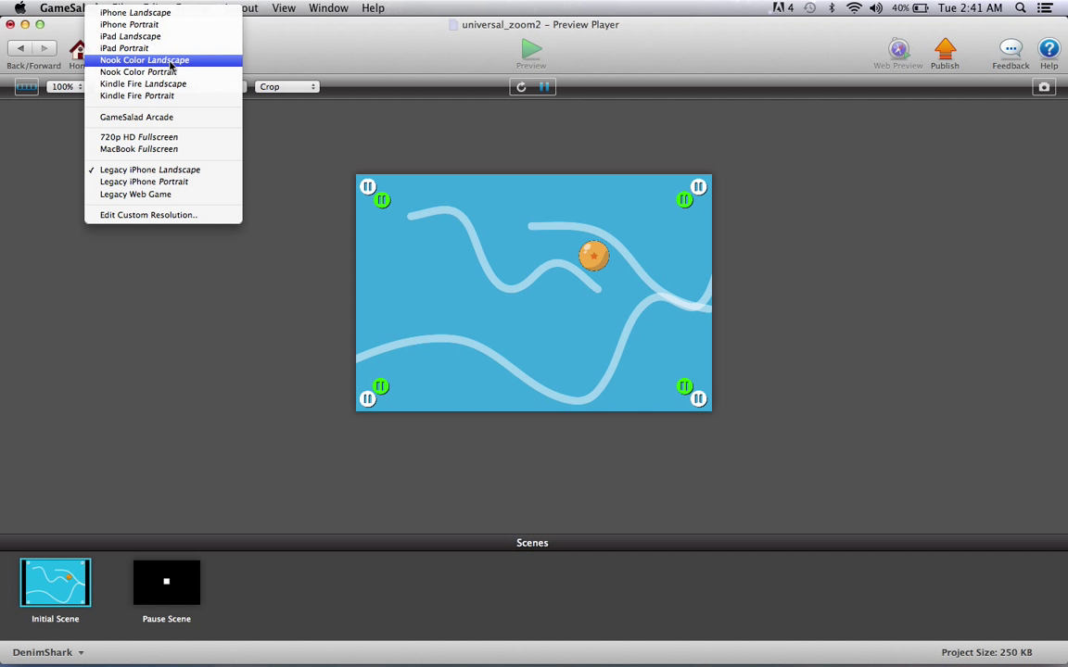
{"action": "left_click", "coordinate": [167, 64]}
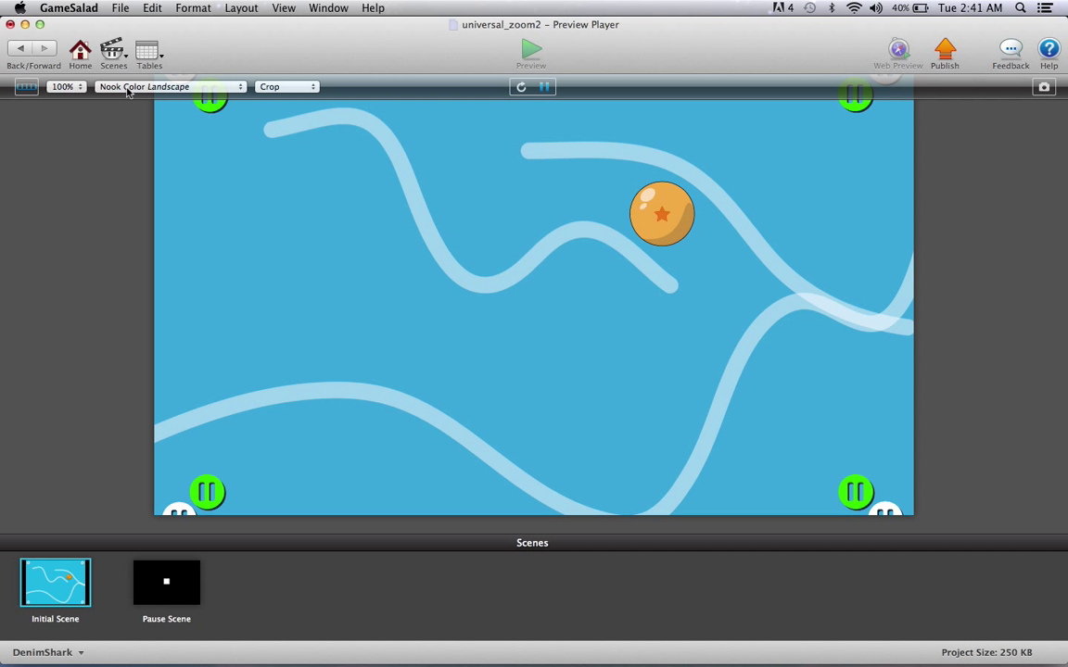
{"action": "left_click", "coordinate": [65, 86]}
{"action": "left_click", "coordinate": [63, 98]}
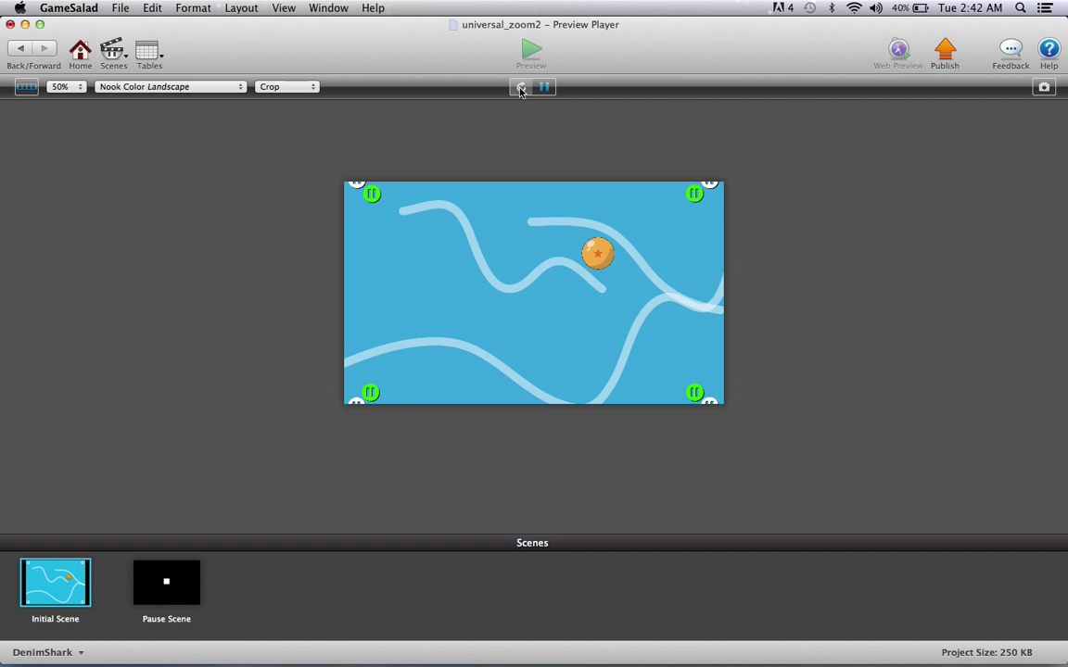
{"action": "left_click", "coordinate": [521, 87]}
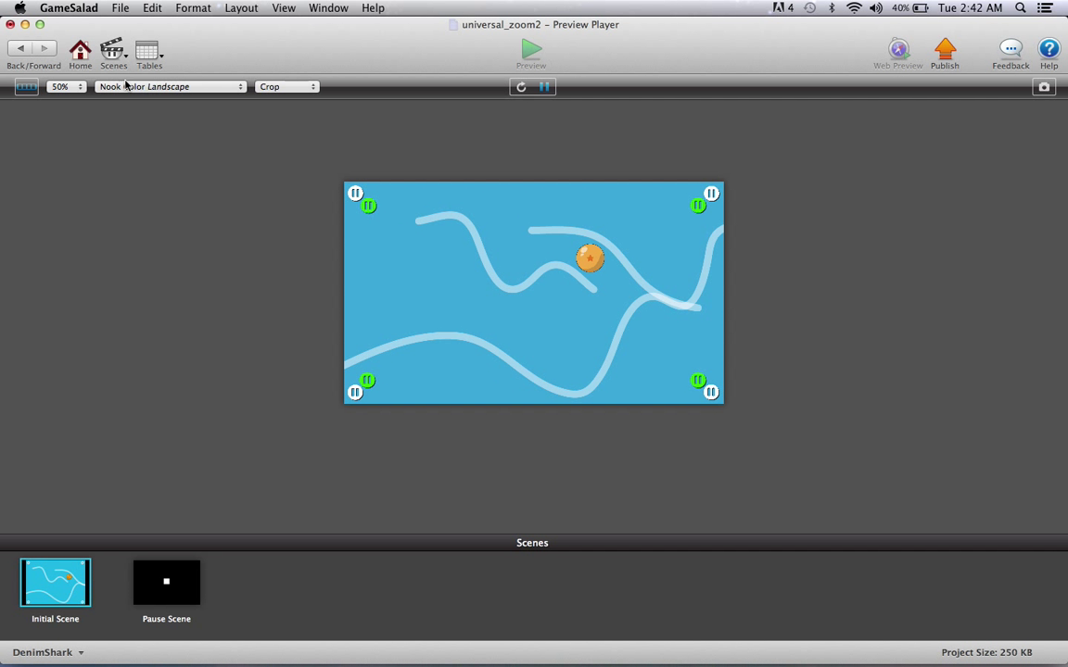
Close the preview and place the unlocked actor at the scene's top-left corner
{"action": "left_click", "coordinate": [20, 48]}
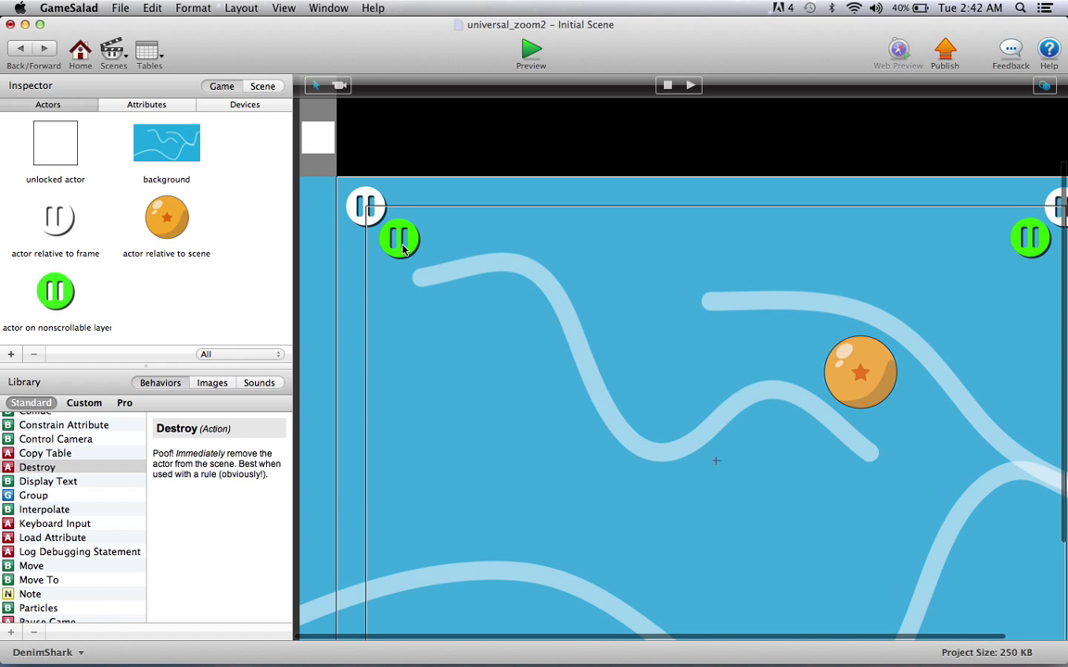
{"action": "left_click", "coordinate": [57, 139]}
{"action": "left_click_drag", "start_coordinate": [313, 153], "coordinate": [314, 151]}
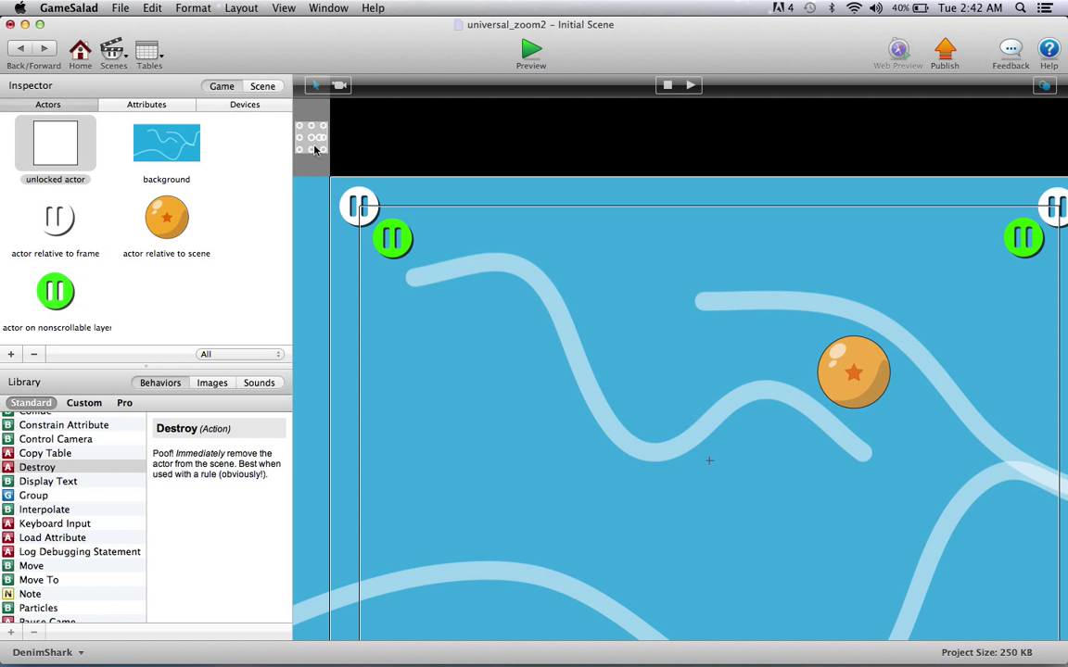
List the scene's layers and actors, check the unlocked actor's rules, and return to the scene
{"action": "left_click", "coordinate": [262, 86]}
{"action": "left_click", "coordinate": [221, 106]}
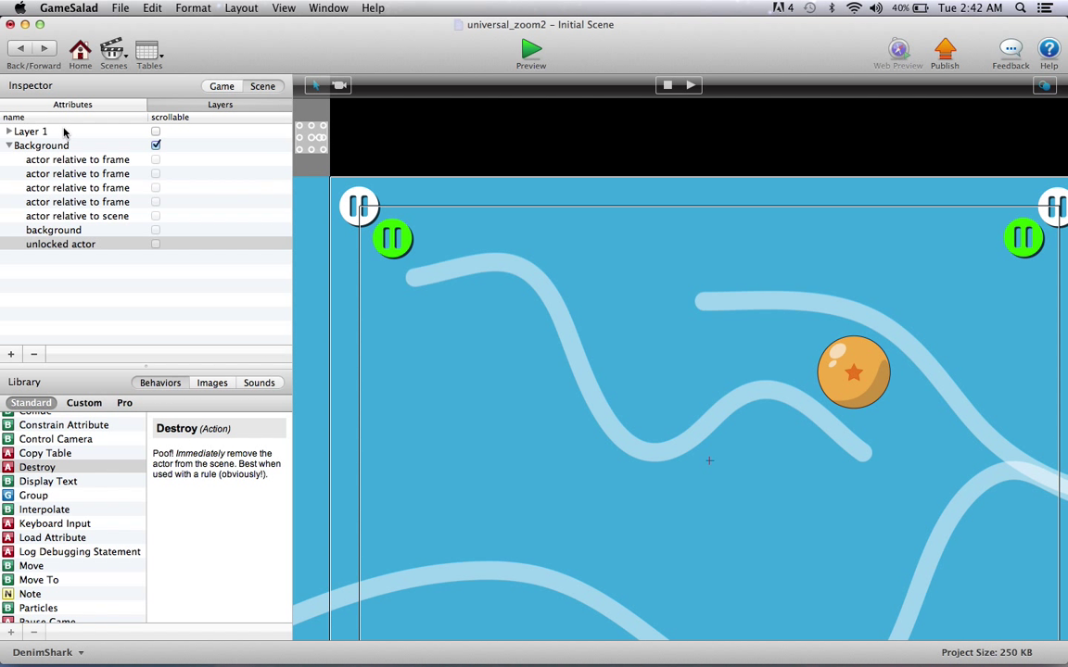
{"action": "double_click", "coordinate": [312, 141]}
{"action": "scroll", "coordinate": [387, 307], "scroll_direction": "down", "scroll_amount": 5}
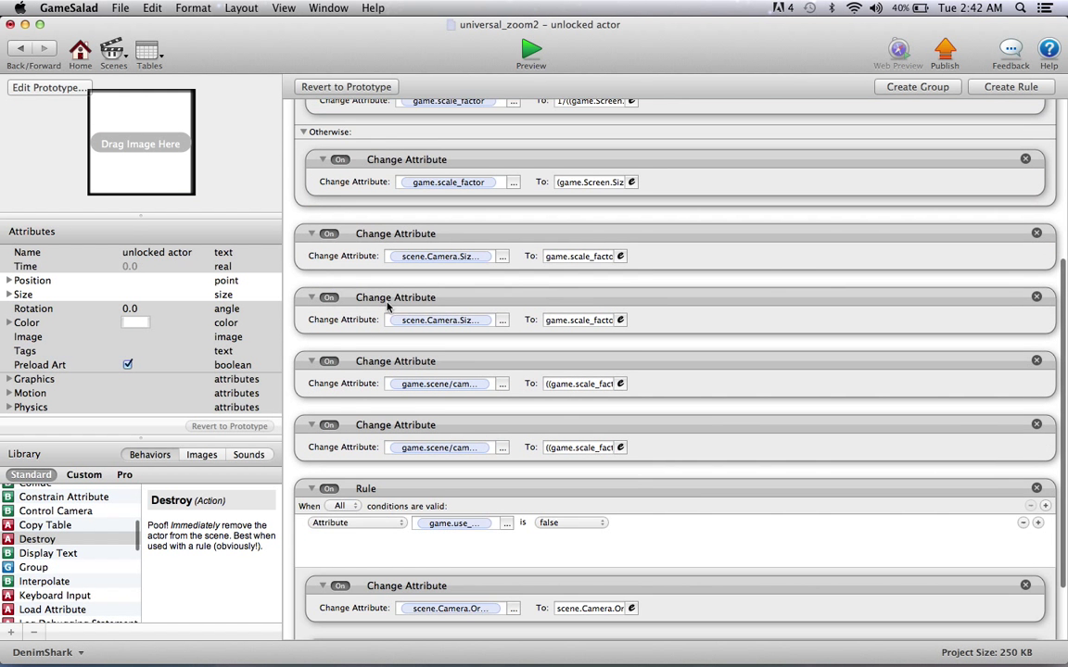
{"action": "scroll", "coordinate": [388, 306], "scroll_direction": "up", "scroll_amount": 5}
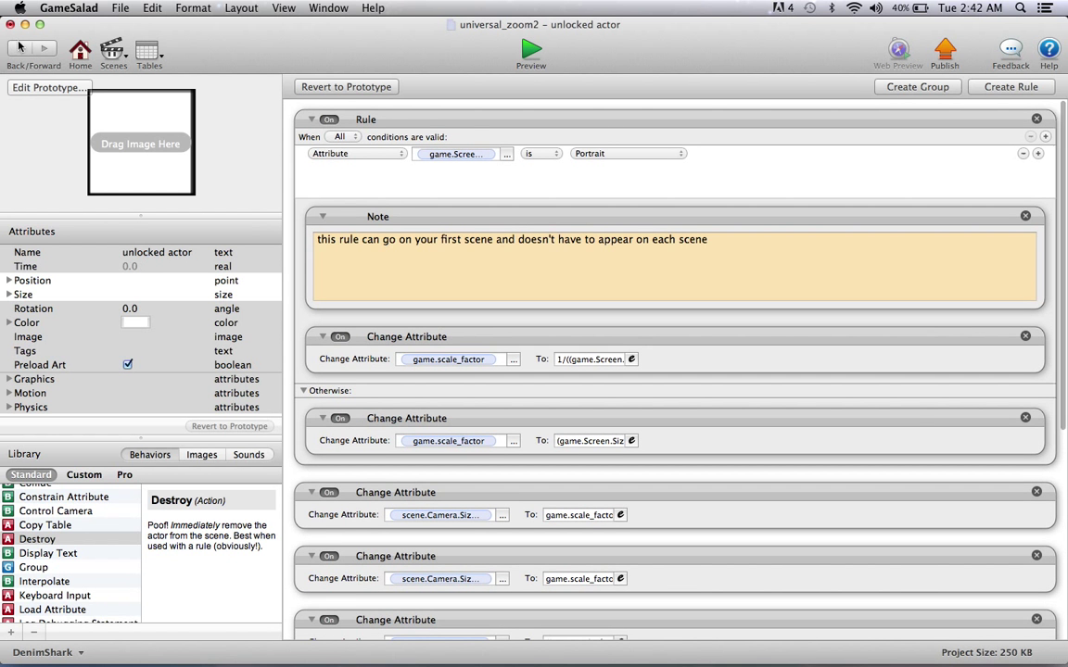
{"action": "left_click", "coordinate": [20, 47]}
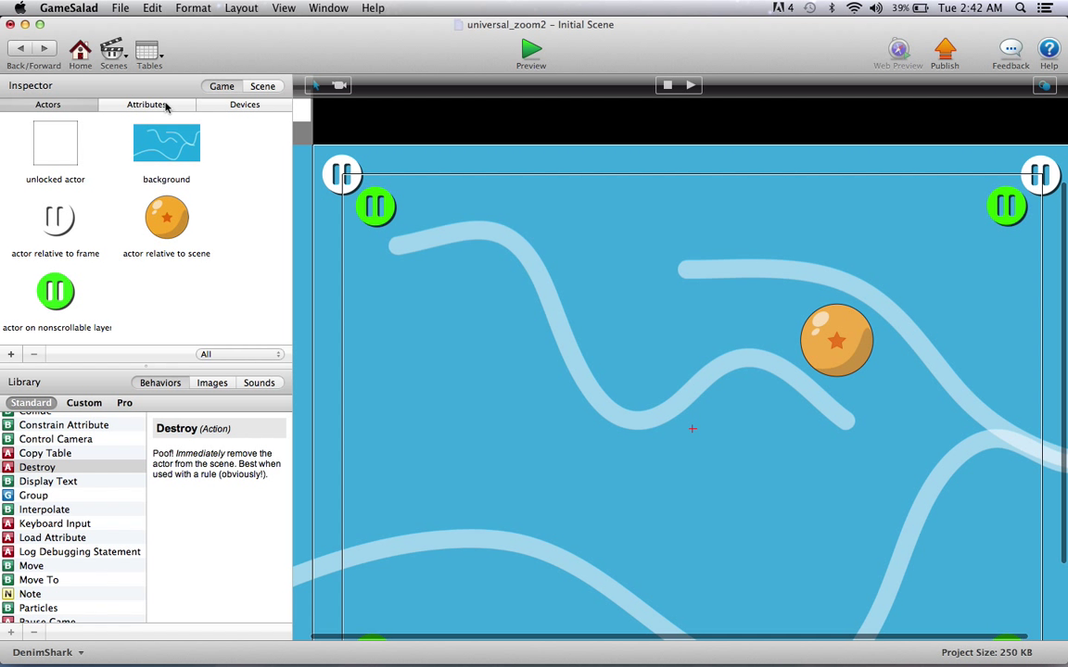
Change the project platform to iPad Portrait in Project Info and accept the warning
{"action": "left_click", "coordinate": [81, 54]}
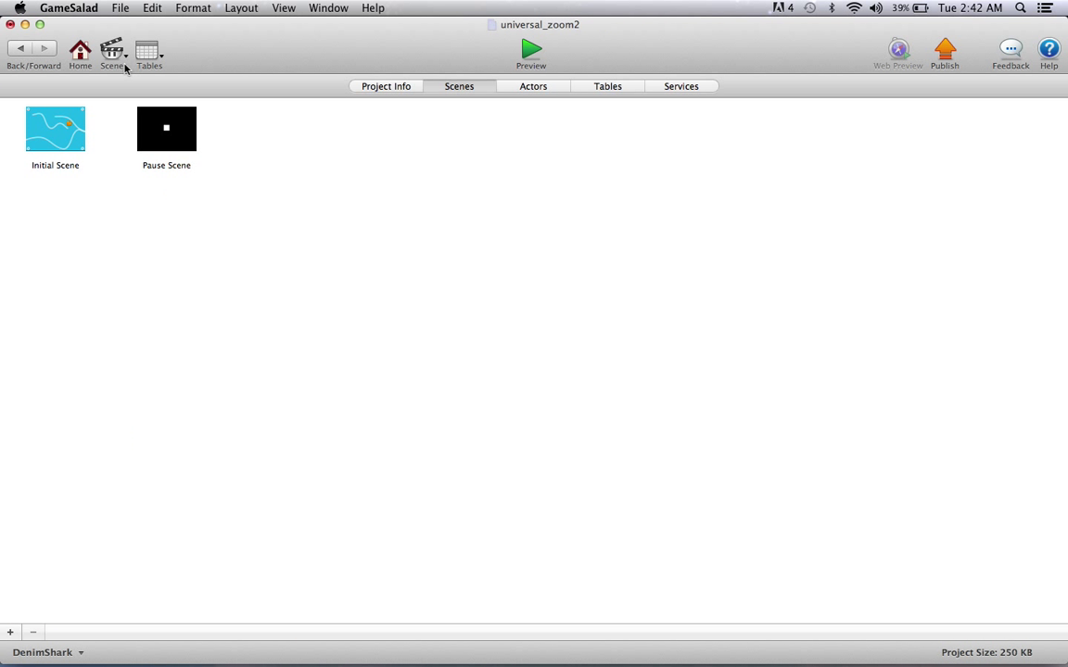
{"action": "left_click", "coordinate": [403, 86]}
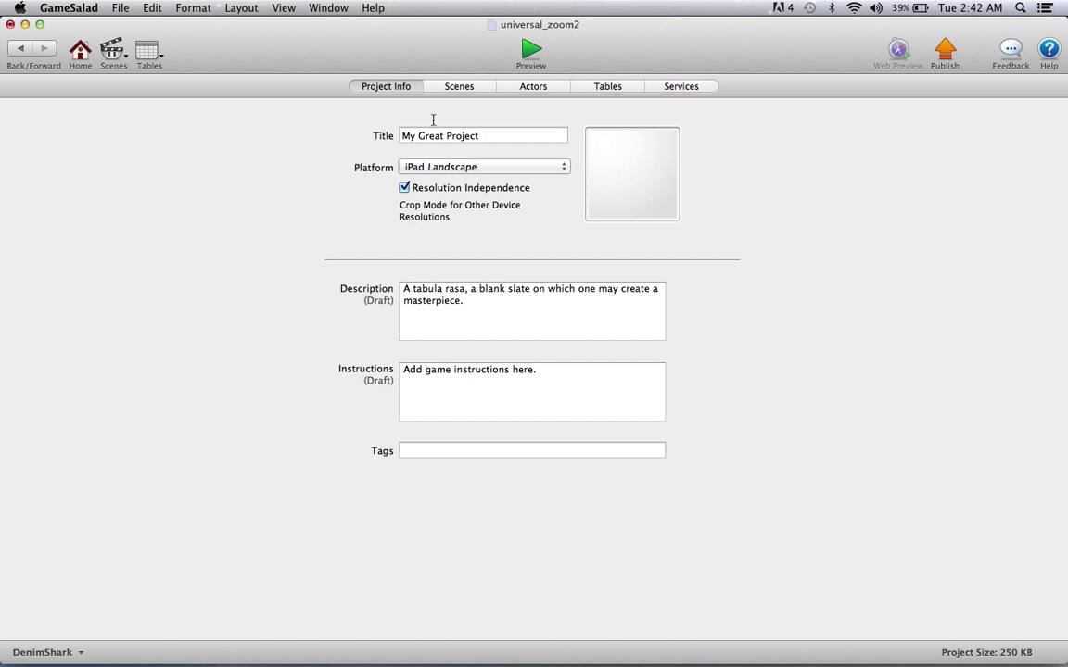
{"action": "left_click", "coordinate": [478, 167]}
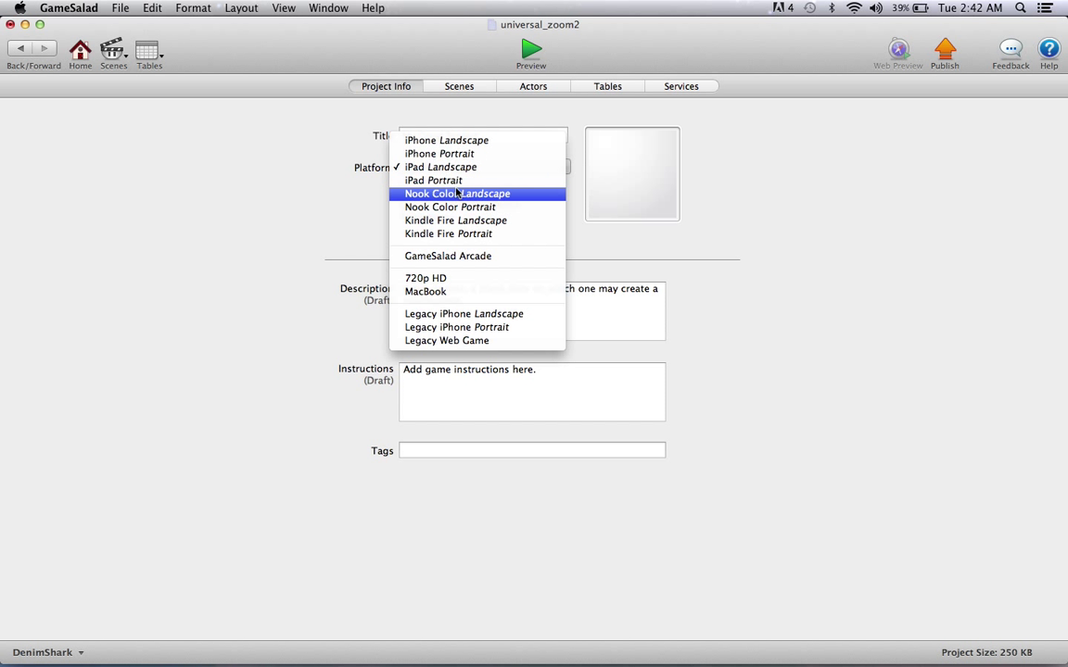
{"action": "left_click", "coordinate": [457, 181]}
{"action": "left_click", "coordinate": [615, 154]}
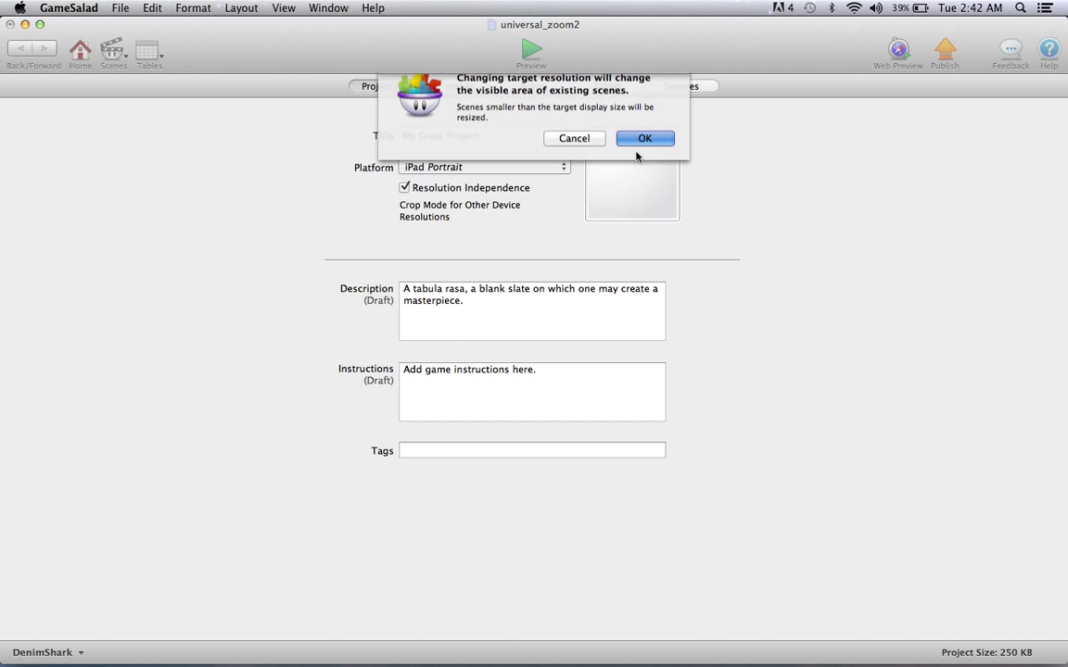
Reopen the Initial Scene for editing
{"action": "left_click", "coordinate": [461, 86]}
{"action": "double_click", "coordinate": [39, 120]}
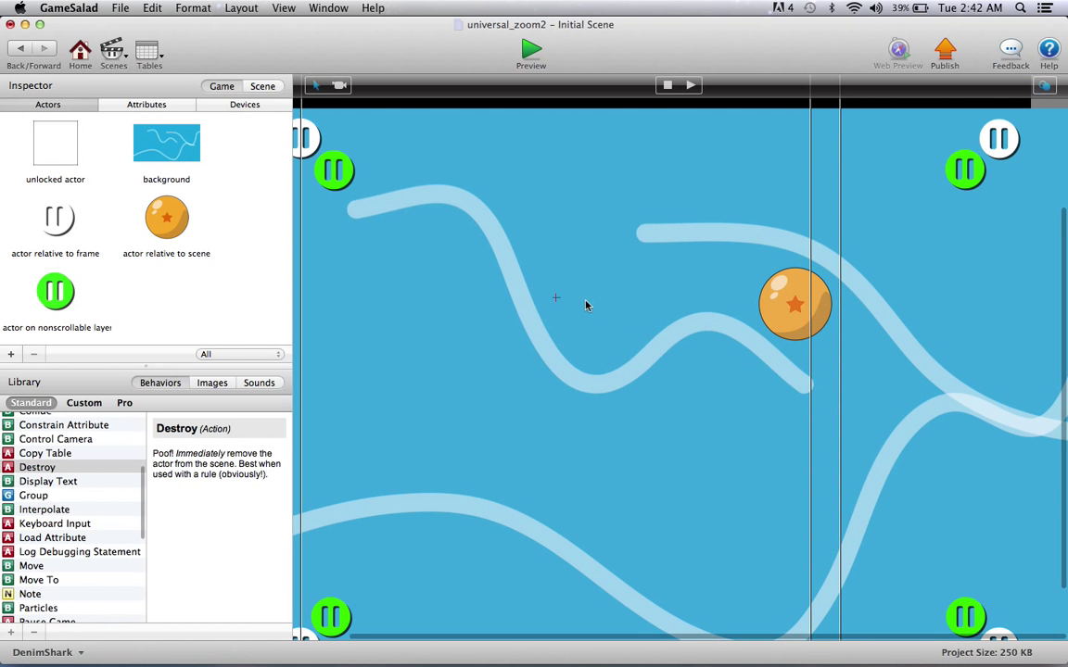
{"action": "left_click", "coordinate": [663, 337]}
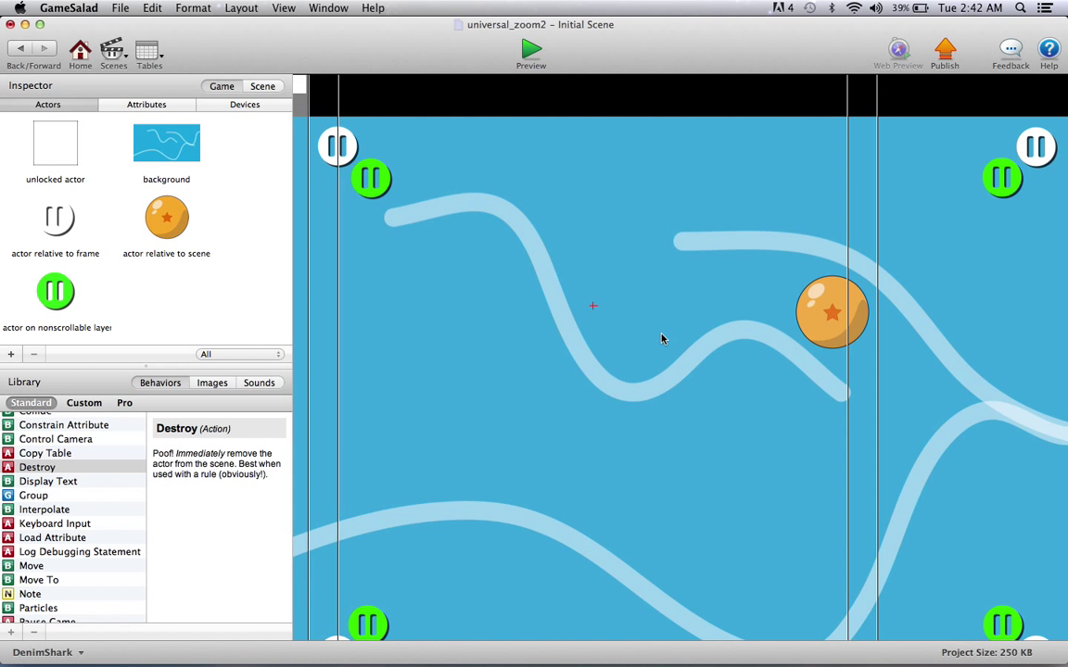
Set the background actor's position to X 384, Y 512 and its rotation to 90
{"action": "double_click", "coordinate": [663, 336]}
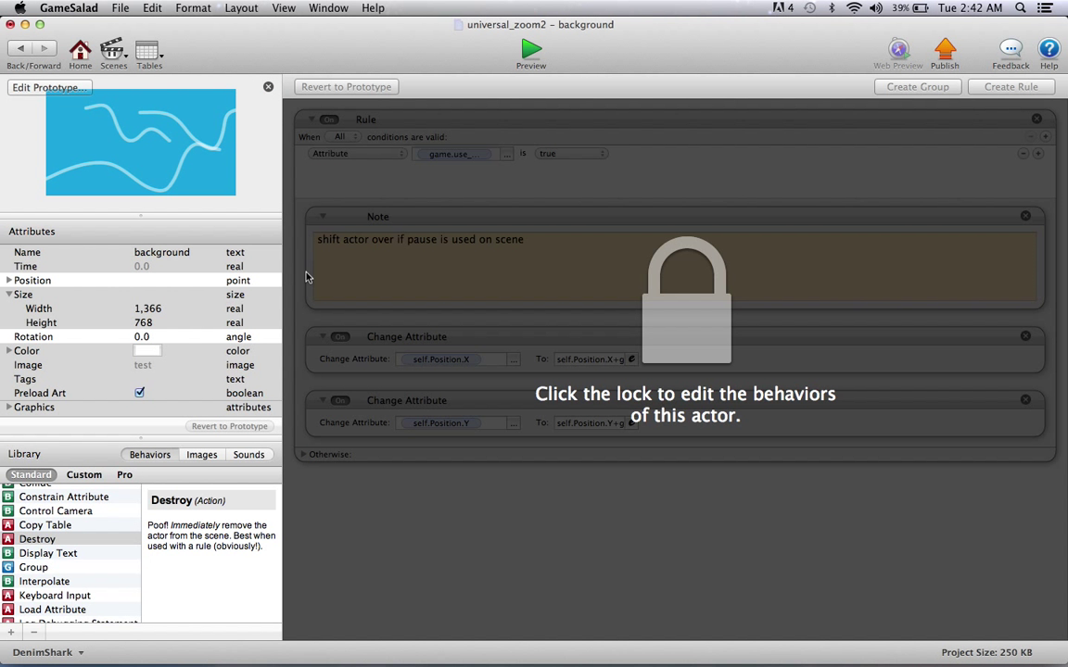
{"action": "left_click", "coordinate": [9, 280]}
{"action": "left_click", "coordinate": [148, 293]}
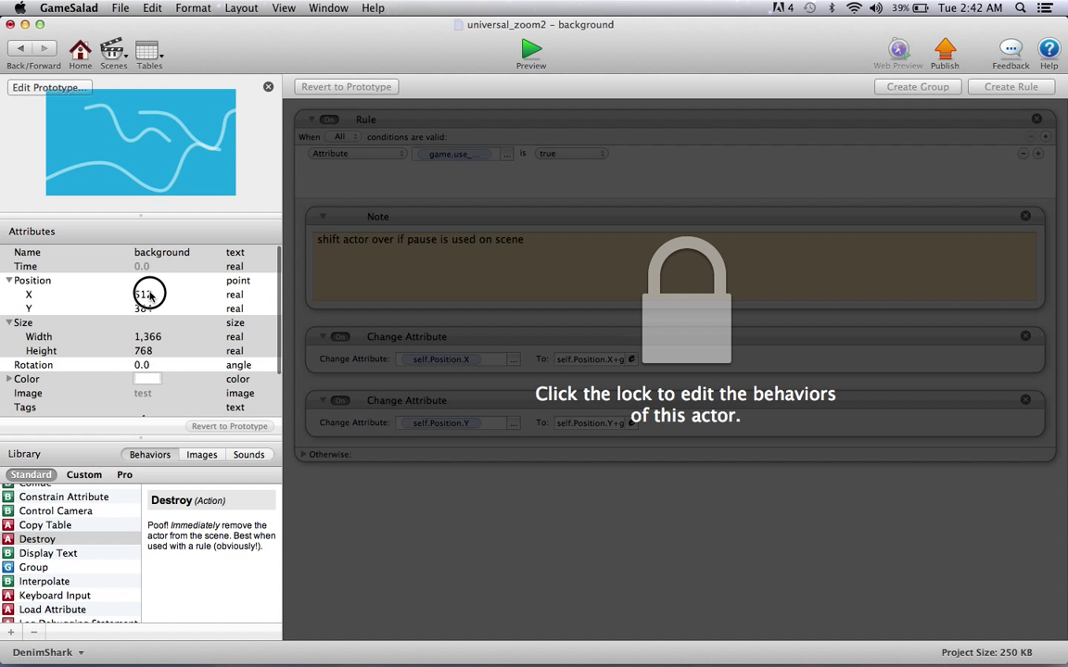
{"action": "type", "text": "384"}
{"action": "key", "text": "Tab"}
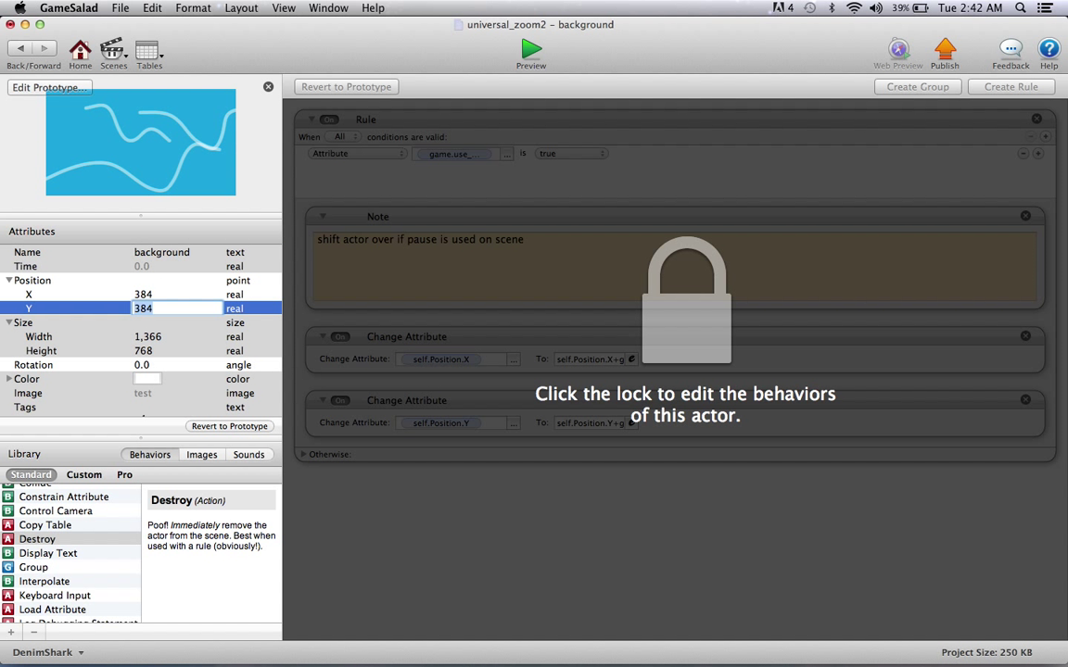
{"action": "type", "text": "512"}
{"action": "key", "text": "Return"}
{"action": "key", "text": "Tab"}
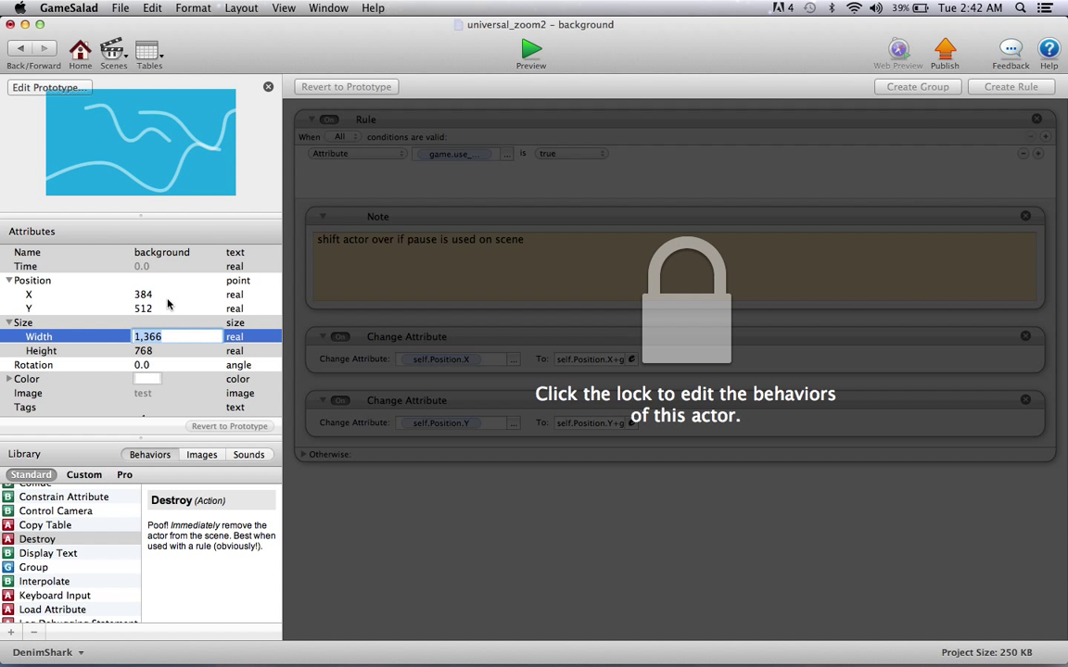
{"action": "left_click", "coordinate": [168, 364]}
{"action": "left_click", "coordinate": [167, 364]}
{"action": "type", "text": "90"}
{"action": "key", "text": "Return"}
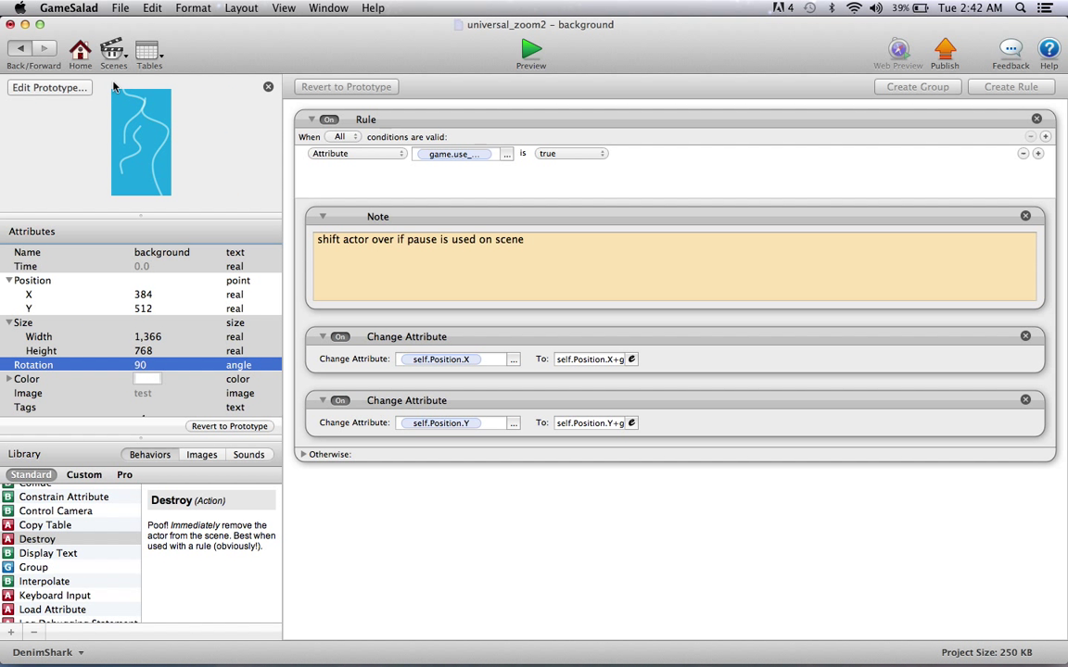
Move the white and green pause buttons into the scene's top-left and top-right corners
{"action": "left_click", "coordinate": [20, 48]}
{"action": "scroll", "coordinate": [622, 258], "scroll_direction": "up", "scroll_amount": 3}
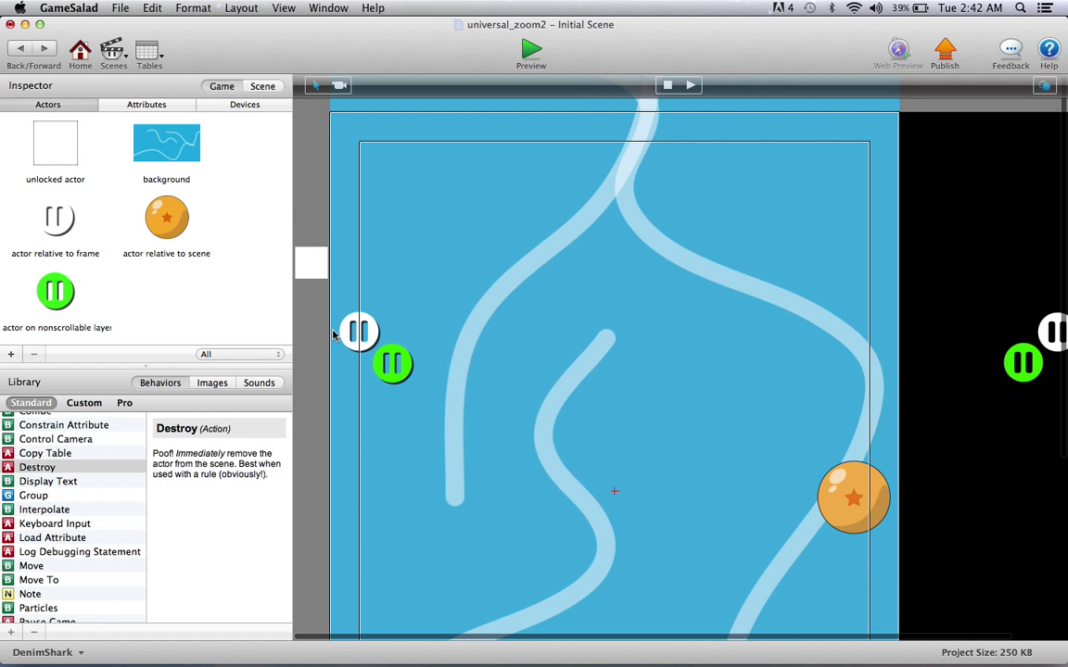
{"action": "left_click_drag", "start_coordinate": [355, 334], "coordinate": [356, 151]}
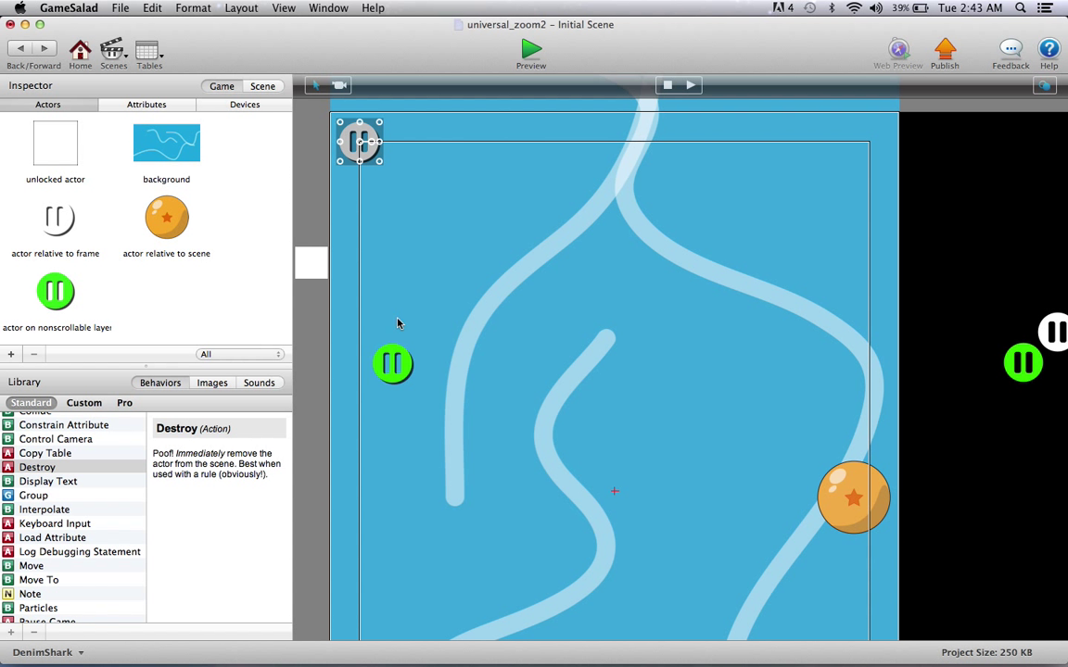
{"action": "left_click_drag", "start_coordinate": [392, 363], "coordinate": [395, 174]}
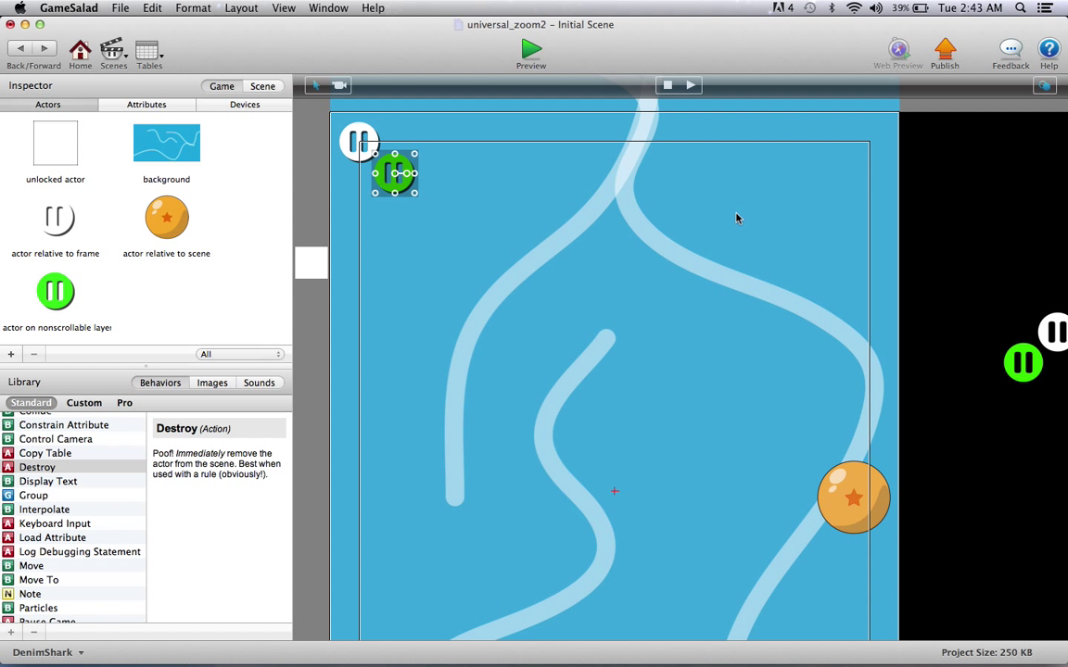
{"action": "left_click_drag", "start_coordinate": [1052, 347], "coordinate": [866, 157]}
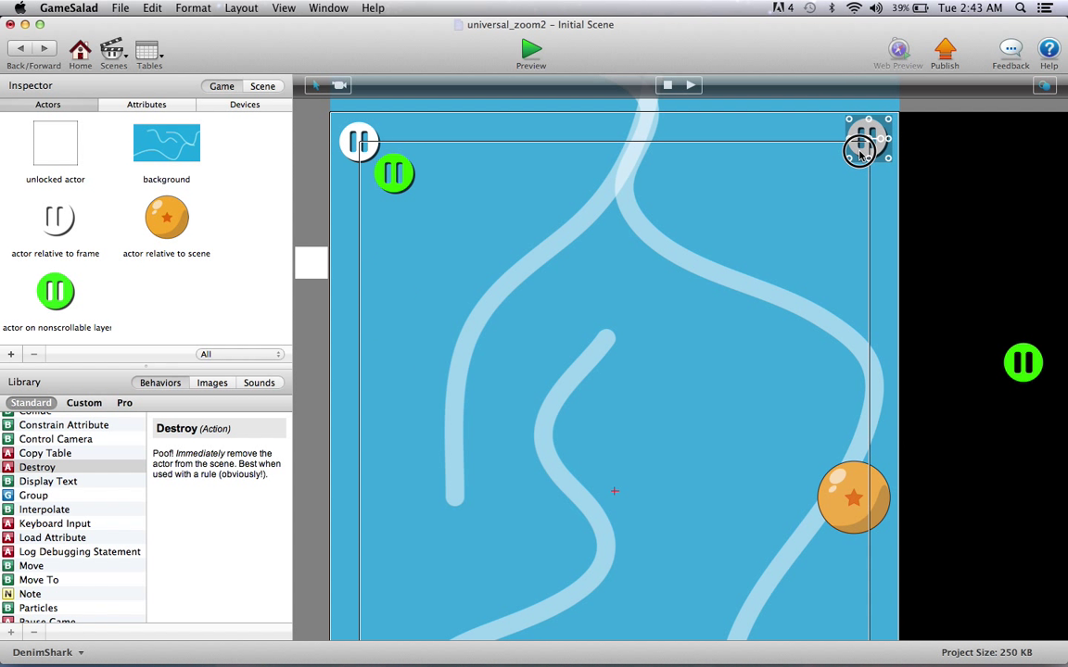
{"action": "left_click_drag", "start_coordinate": [1015, 378], "coordinate": [827, 193]}
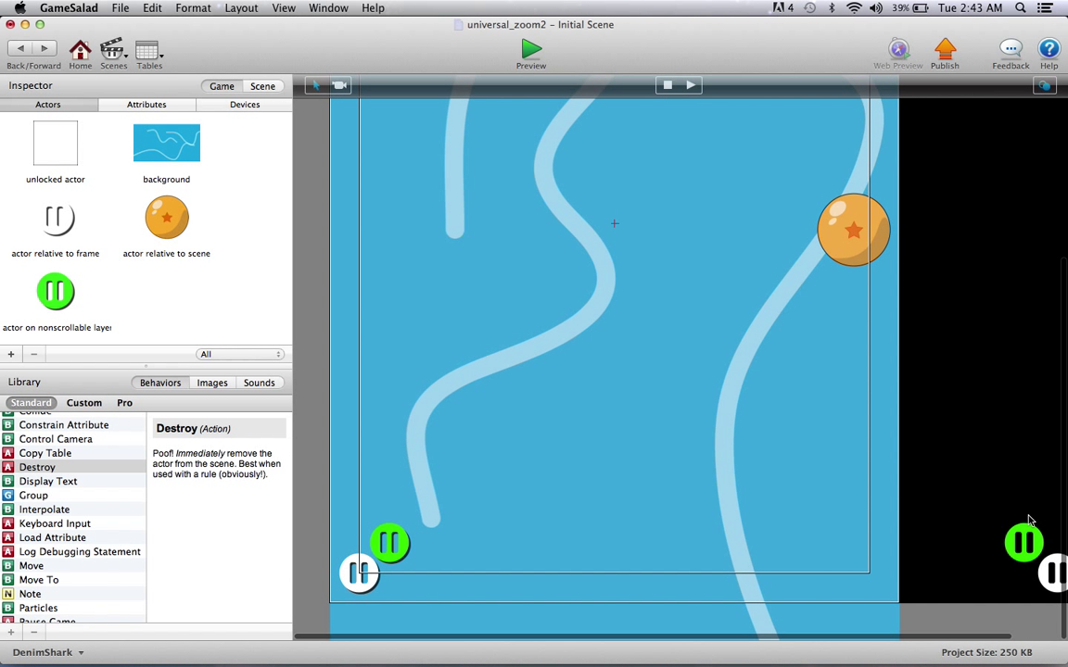
Fit the bottom-right pause buttons into the corner and move the orange ball toward the centre
{"action": "left_click_drag", "start_coordinate": [1024, 545], "coordinate": [837, 549]}
{"action": "left_click_drag", "start_coordinate": [1053, 575], "coordinate": [860, 577]}
{"action": "left_click", "coordinate": [835, 551]}
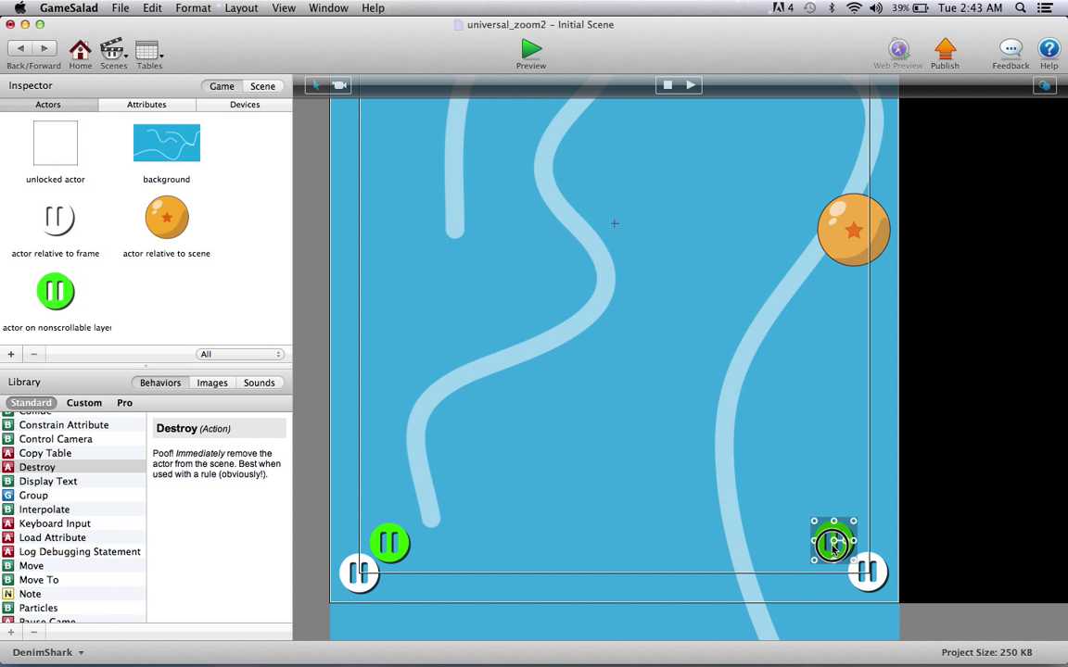
{"action": "left_click_drag", "start_coordinate": [856, 241], "coordinate": [701, 309]}
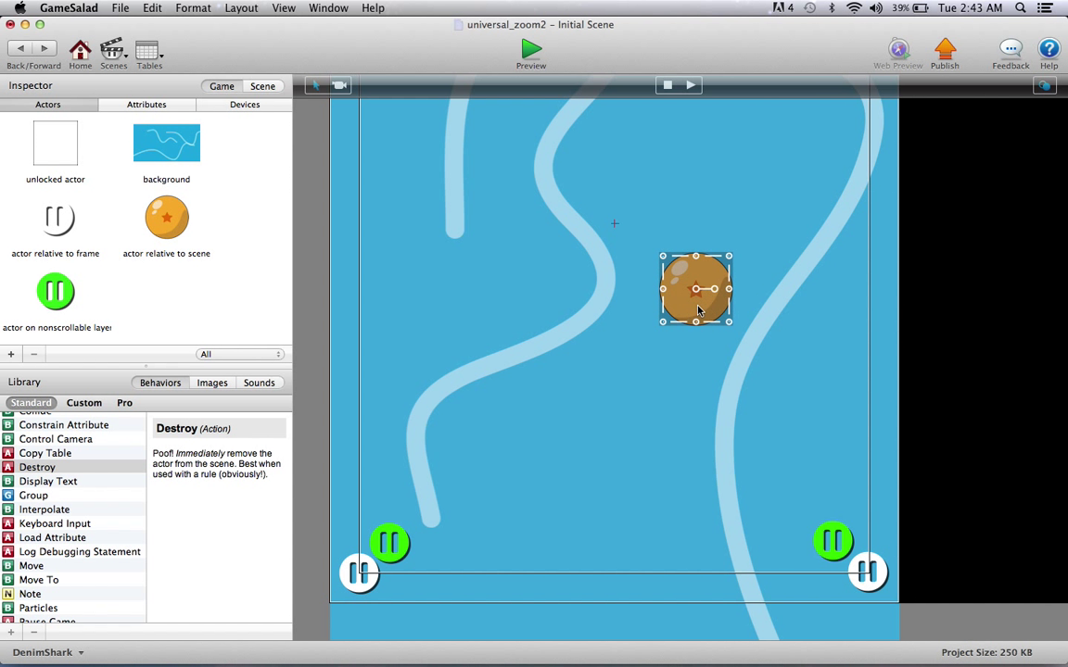
{"action": "scroll", "coordinate": [503, 275], "scroll_direction": "up", "scroll_amount": 3}
Set build_platform_width to 768 and build_platform_height to 1,024 in the scene attributes
{"action": "left_click", "coordinate": [145, 103]}
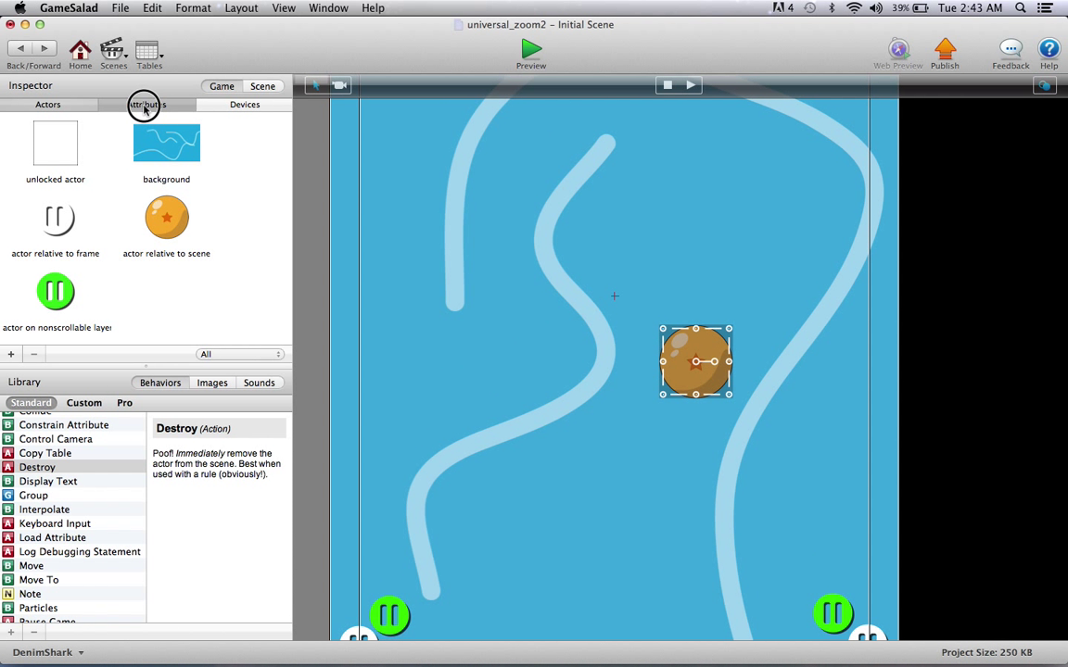
{"action": "double_click", "coordinate": [144, 190]}
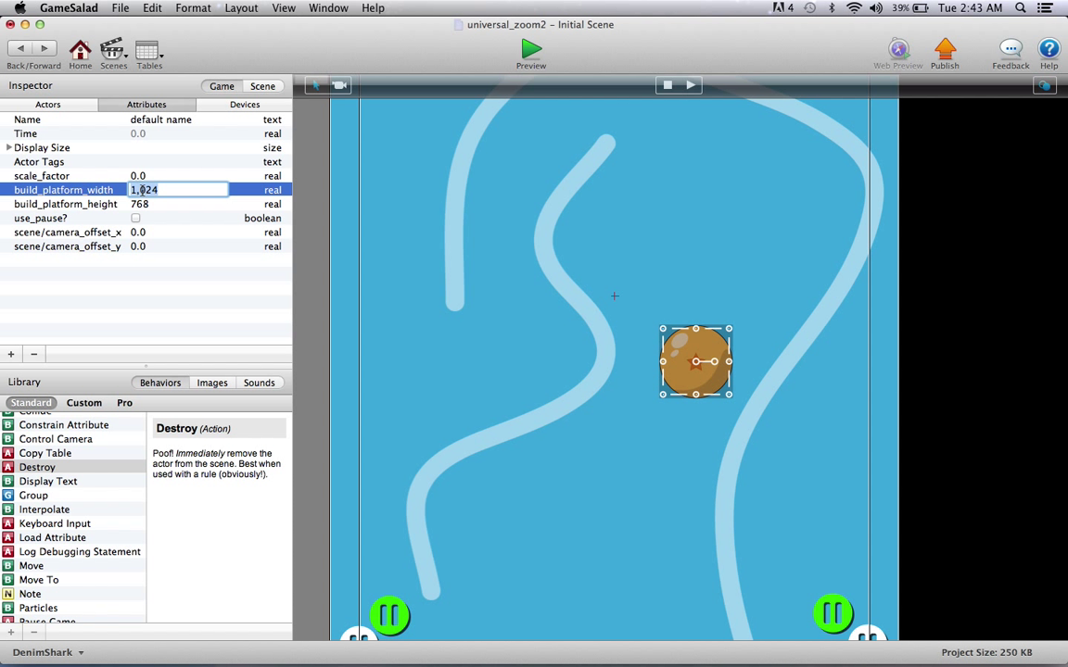
{"action": "type", "text": "768"}
{"action": "key", "text": "Tab"}
{"action": "type", "text": "1,0"}
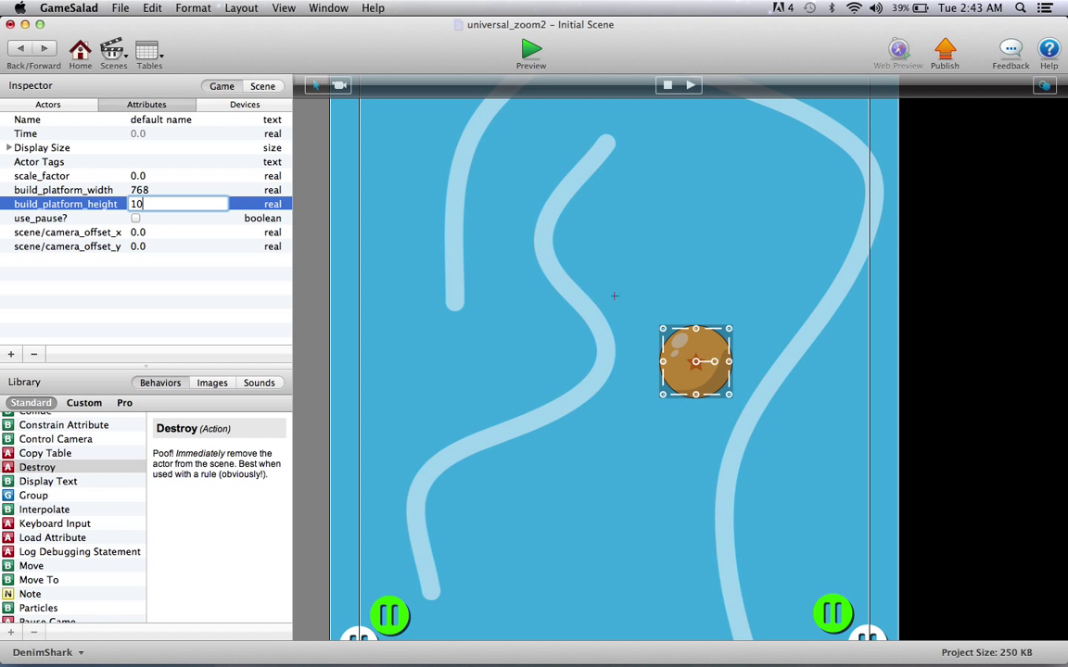
{"action": "type", "text": "24"}
{"action": "key", "text": "Tab"}
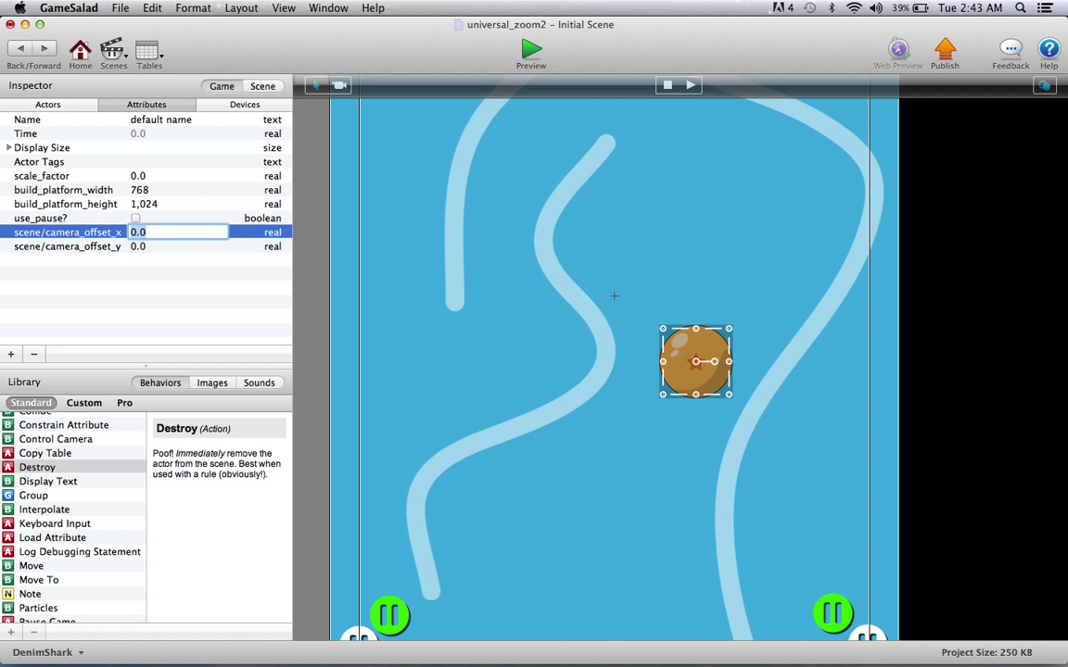
{"action": "left_click", "coordinate": [532, 53]}
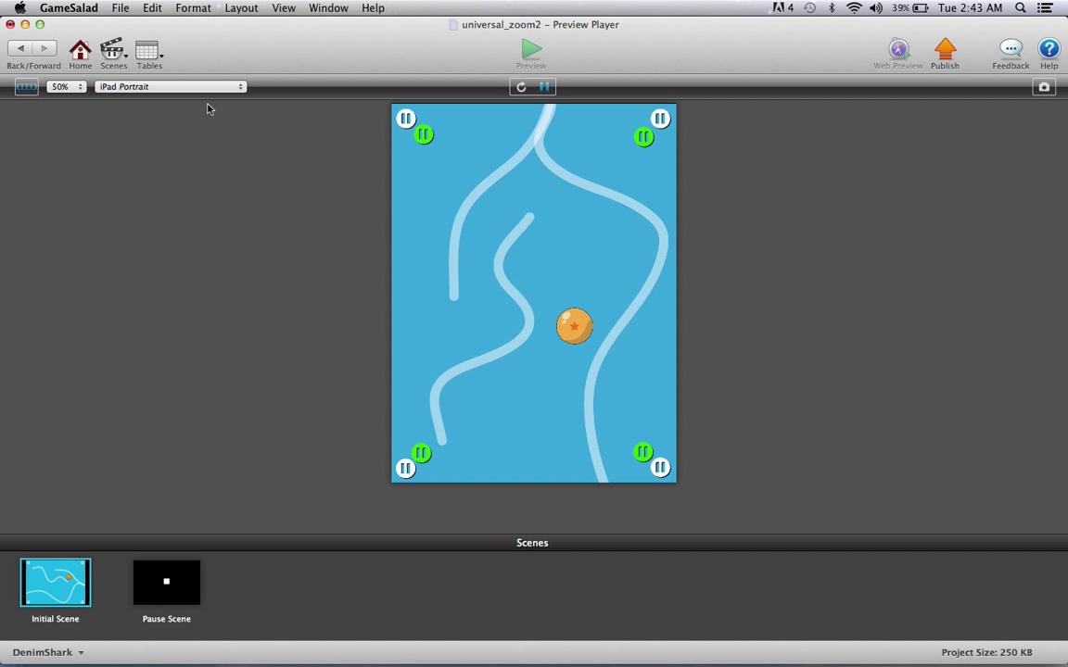
{"action": "left_click", "coordinate": [185, 86]}
{"action": "left_click", "coordinate": [135, 51]}
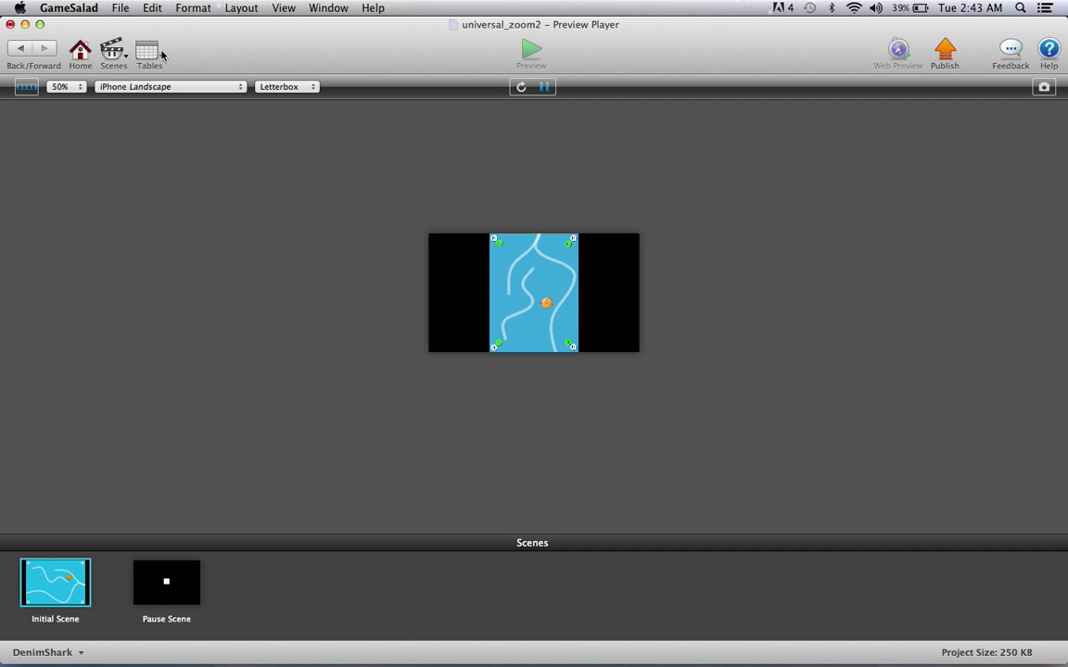
{"action": "left_click", "coordinate": [287, 86]}
{"action": "left_click", "coordinate": [208, 88]}
{"action": "left_click", "coordinate": [202, 88]}
{"action": "left_click", "coordinate": [178, 99]}
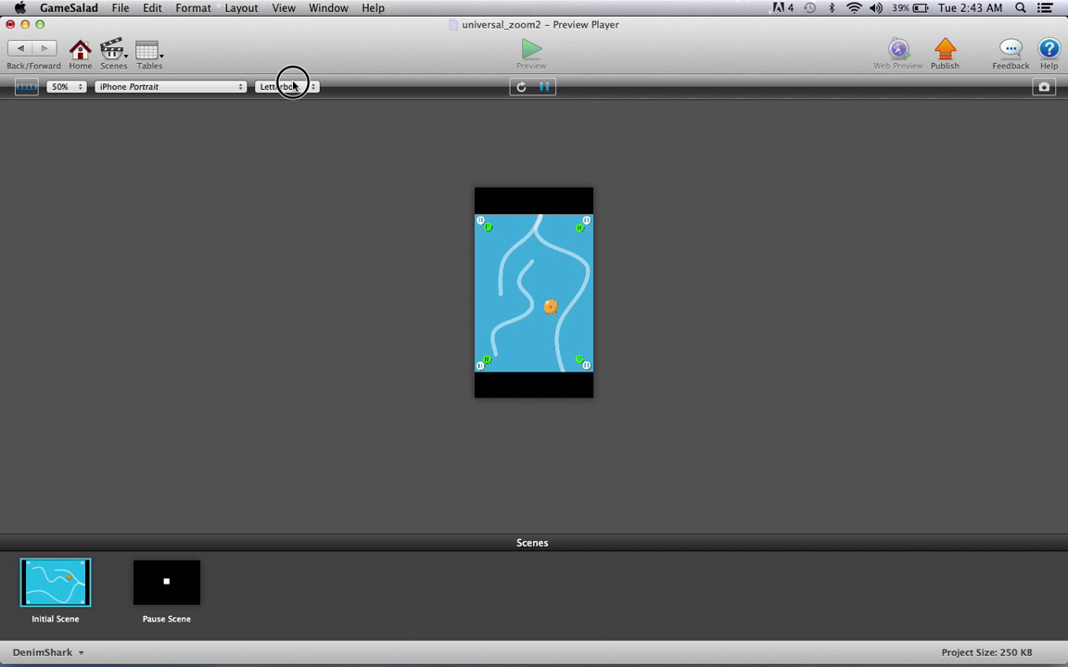
{"action": "left_click", "coordinate": [289, 86]}
{"action": "left_click", "coordinate": [283, 100]}
{"action": "left_click", "coordinate": [63, 86]}
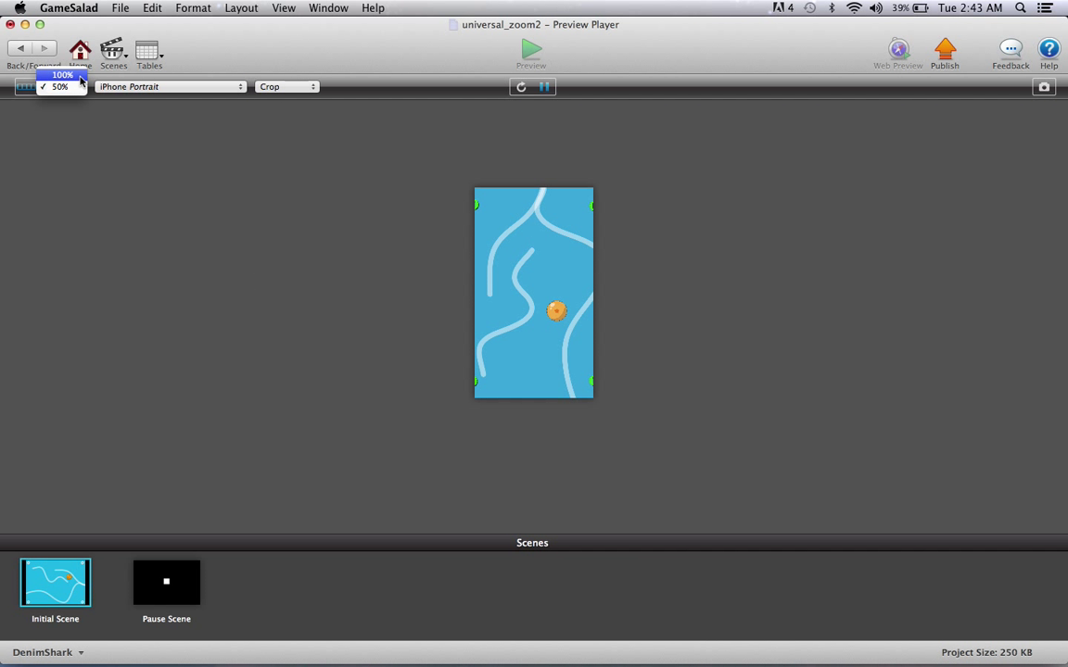
{"action": "key", "text": "Return"}
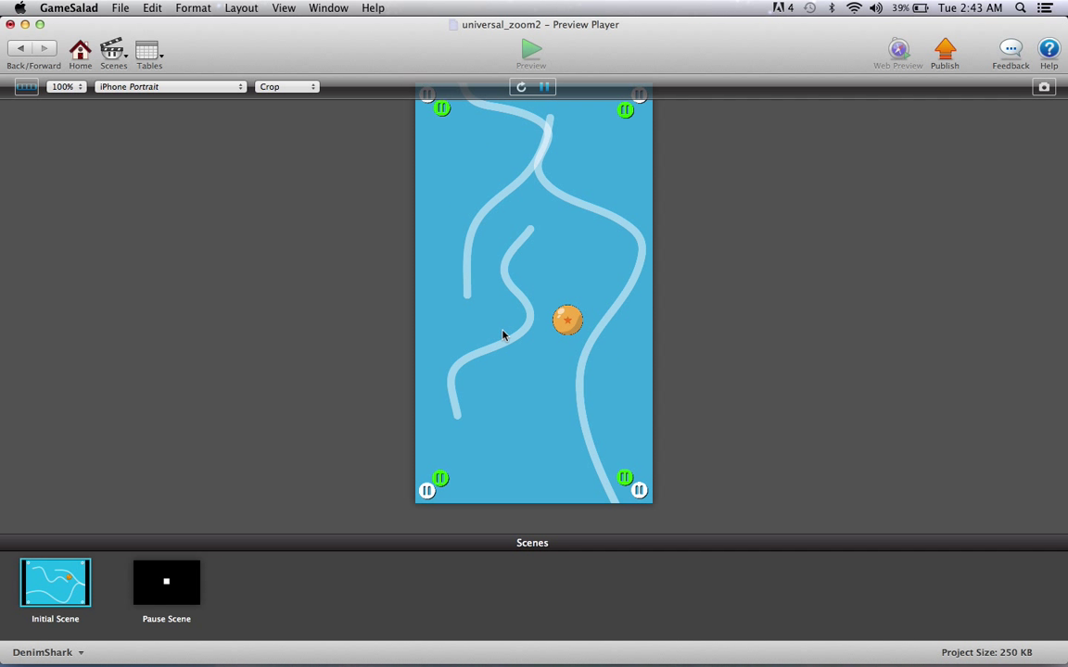
{"action": "left_click", "coordinate": [171, 87]}
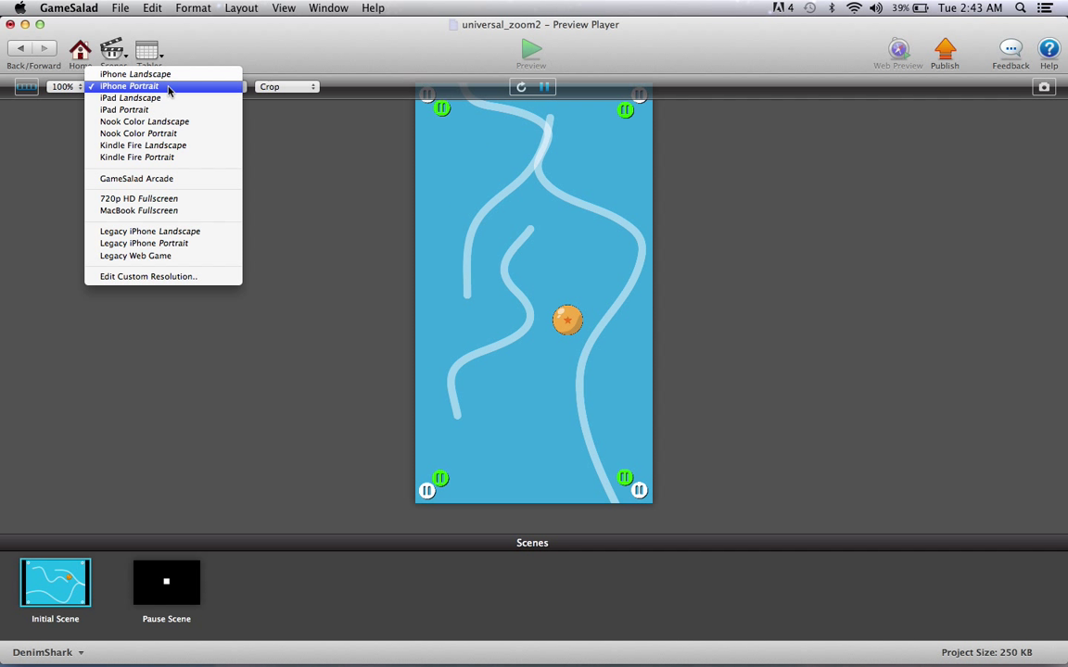
{"action": "left_click", "coordinate": [162, 243]}
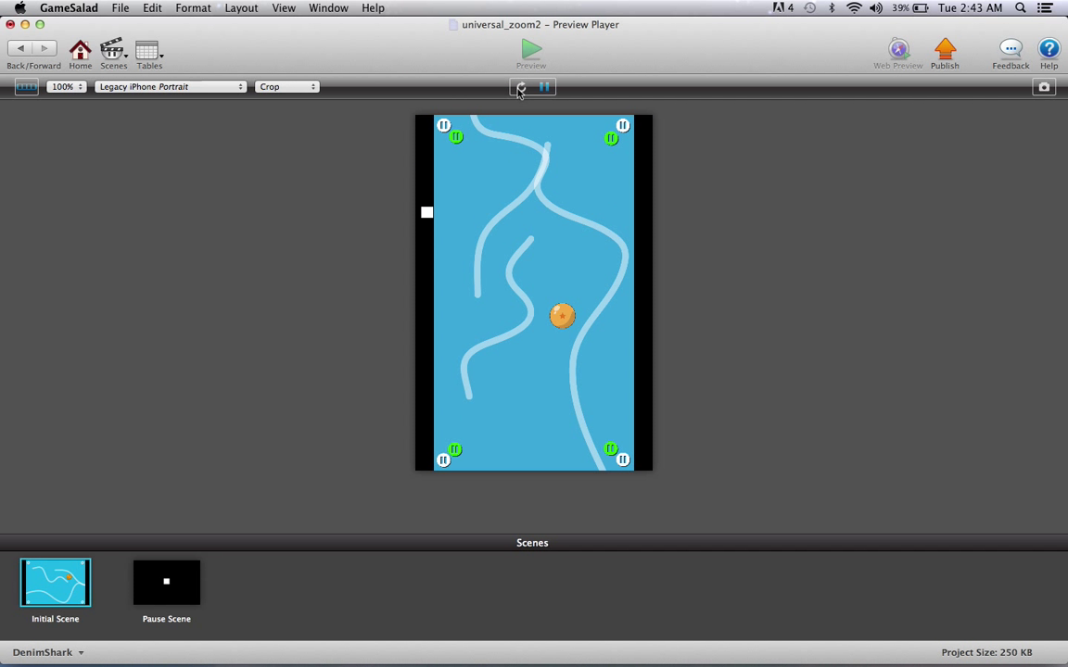
{"action": "left_click", "coordinate": [520, 87]}
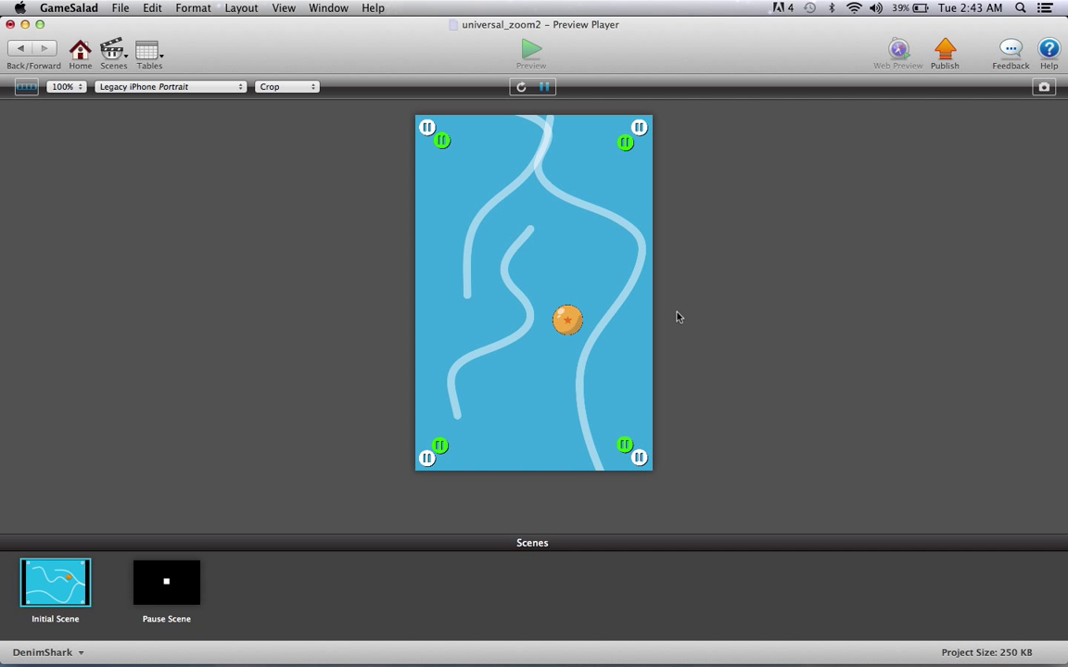
{"action": "left_click", "coordinate": [429, 136]}
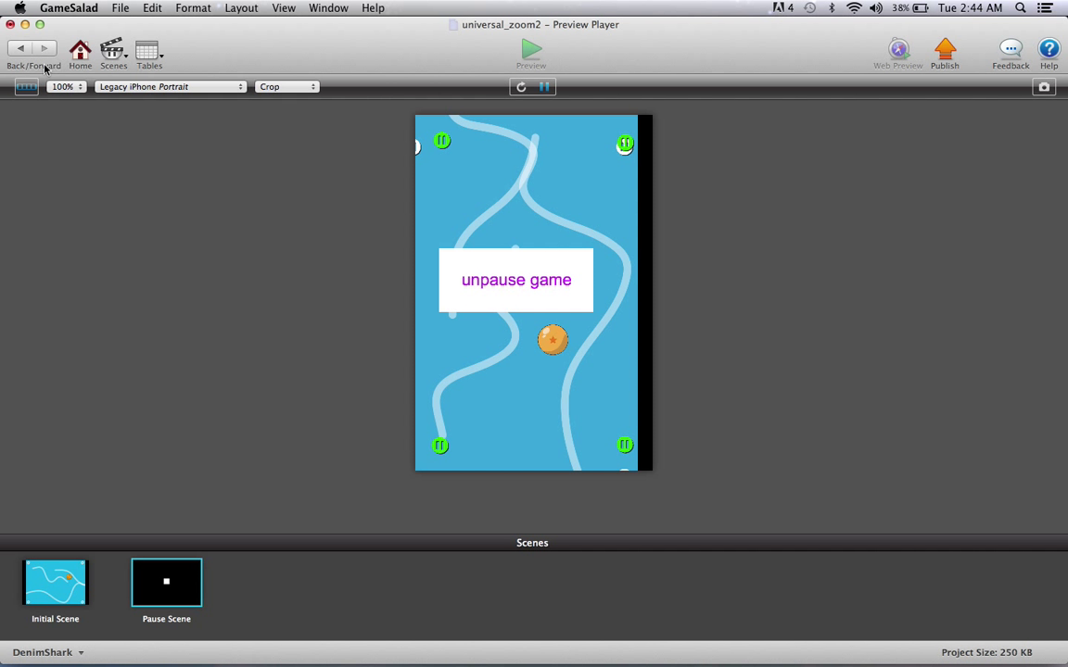
{"action": "left_click", "coordinate": [20, 47]}
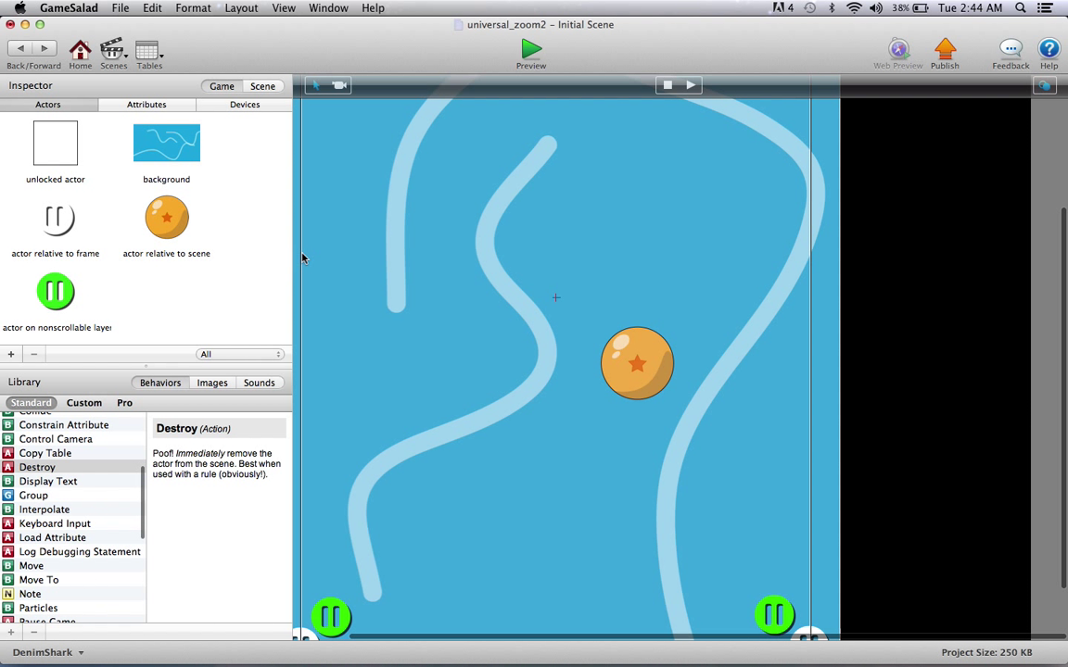
Enable the use_pause? attribute in the scene's Attributes tab
{"action": "scroll", "coordinate": [524, 303], "scroll_direction": "left", "scroll_amount": 3}
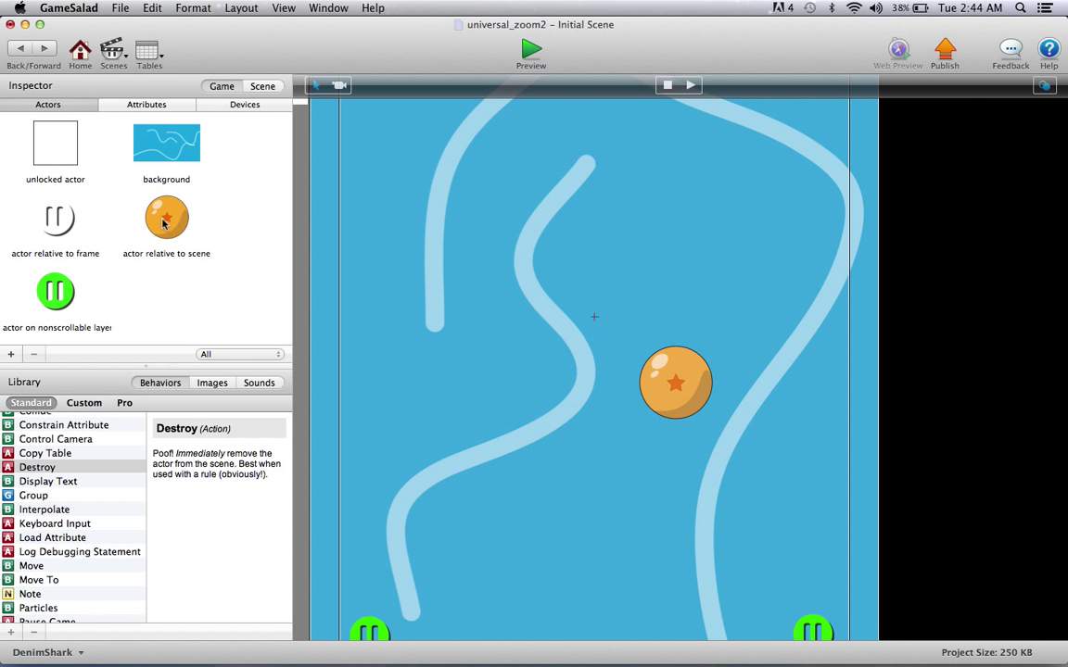
{"action": "left_click", "coordinate": [162, 108]}
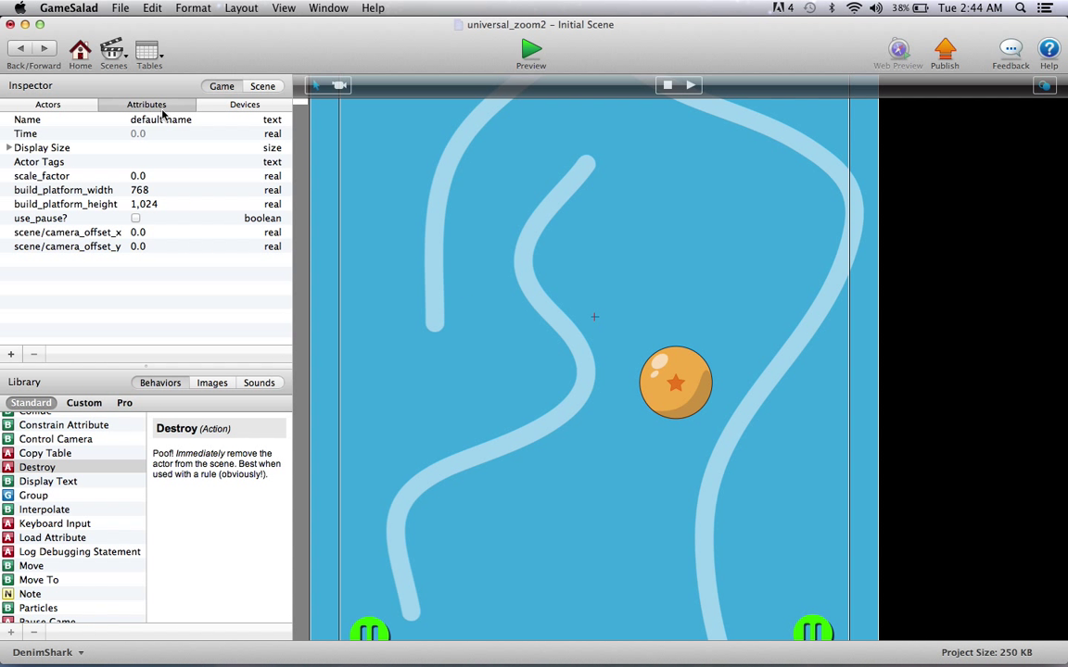
{"action": "left_click", "coordinate": [135, 218]}
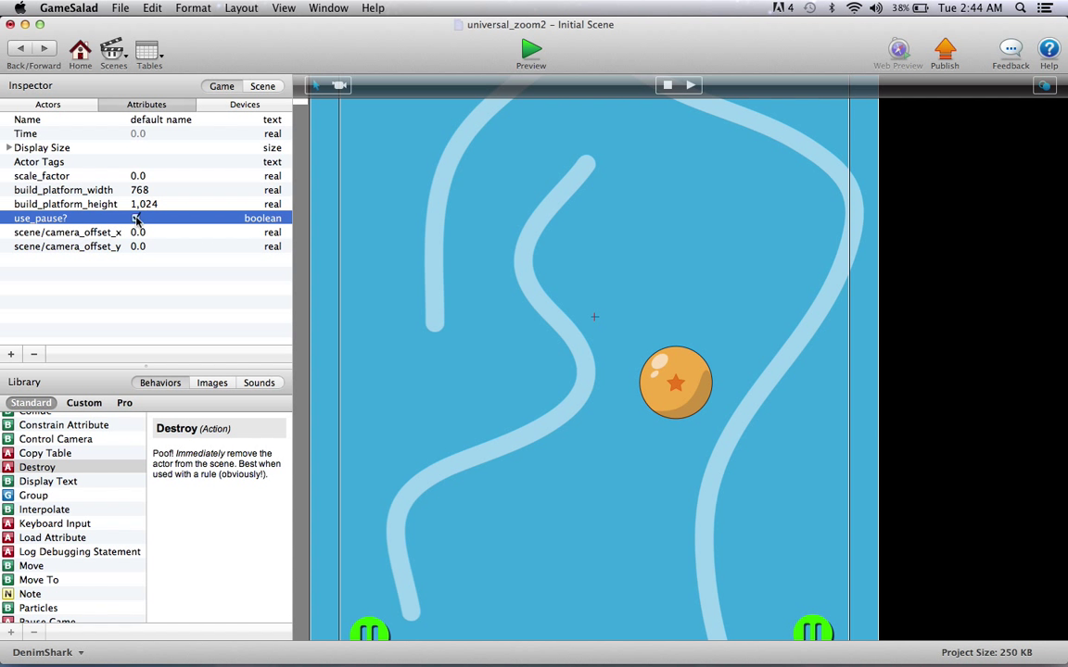
Preview the game as iPhone Portrait with Crop scaling, then pause and unpause it
{"action": "left_click", "coordinate": [534, 50]}
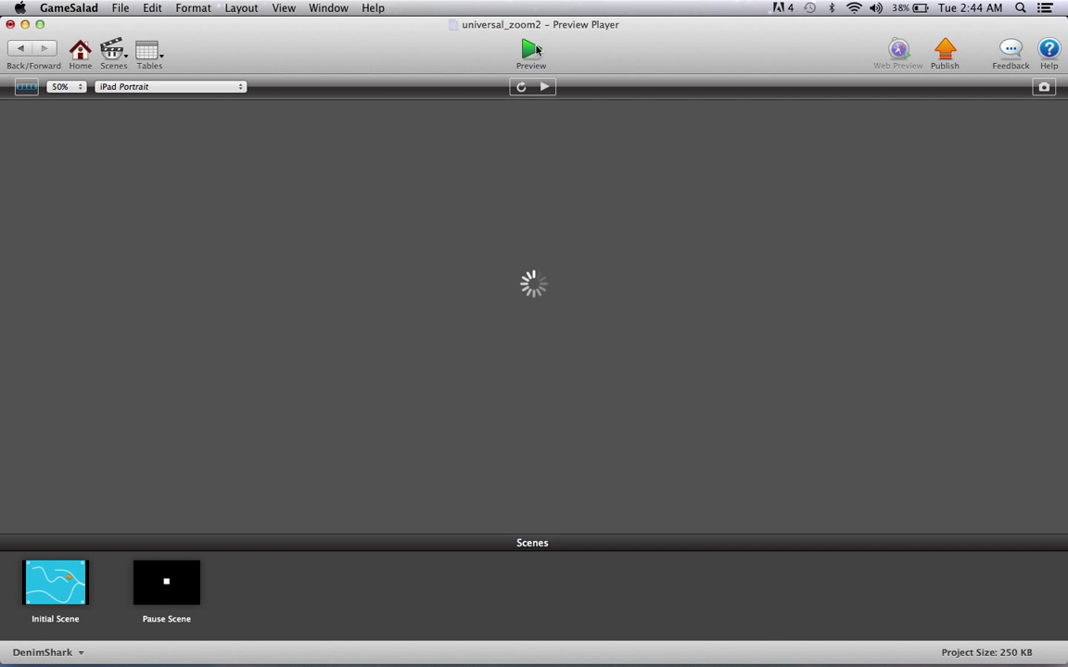
{"action": "left_click", "coordinate": [168, 85]}
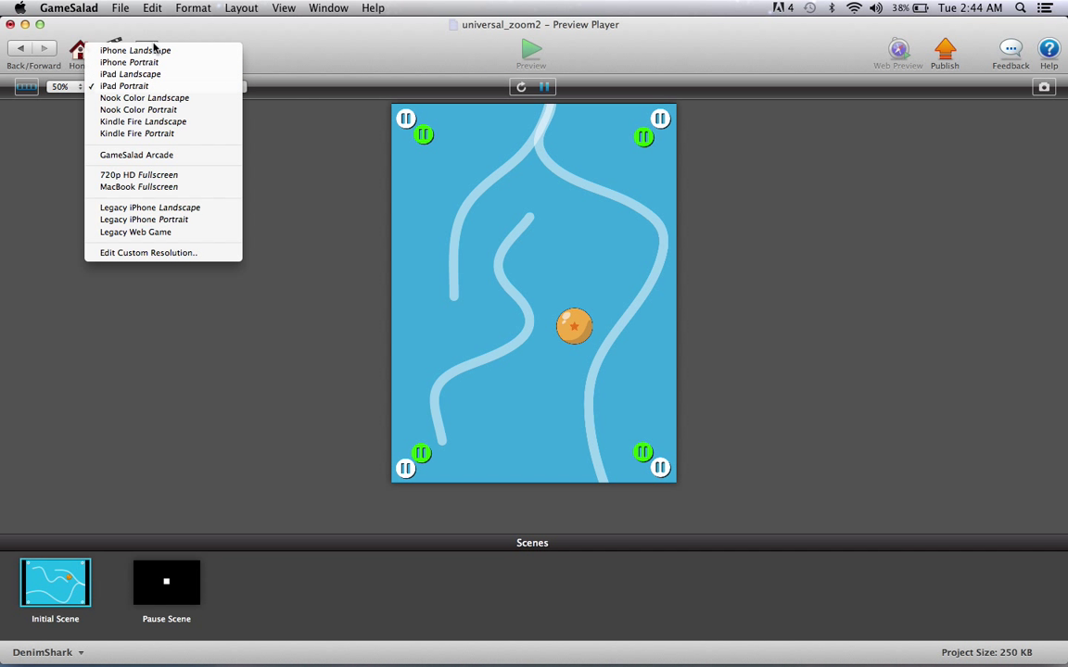
{"action": "left_click", "coordinate": [155, 62]}
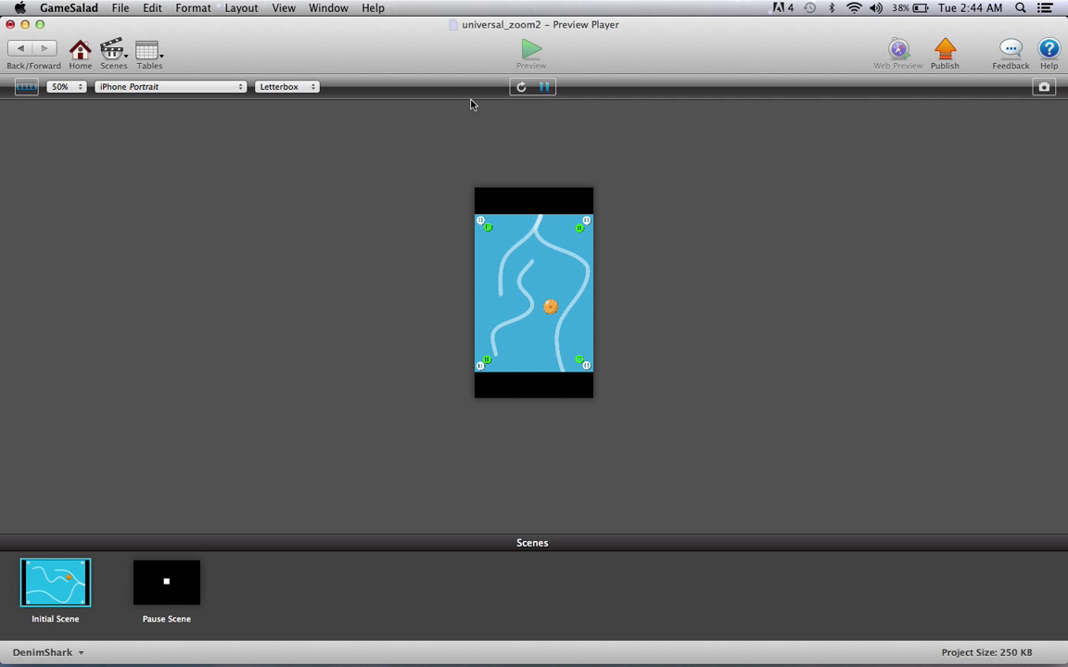
{"action": "left_click", "coordinate": [284, 87]}
{"action": "left_click", "coordinate": [287, 99]}
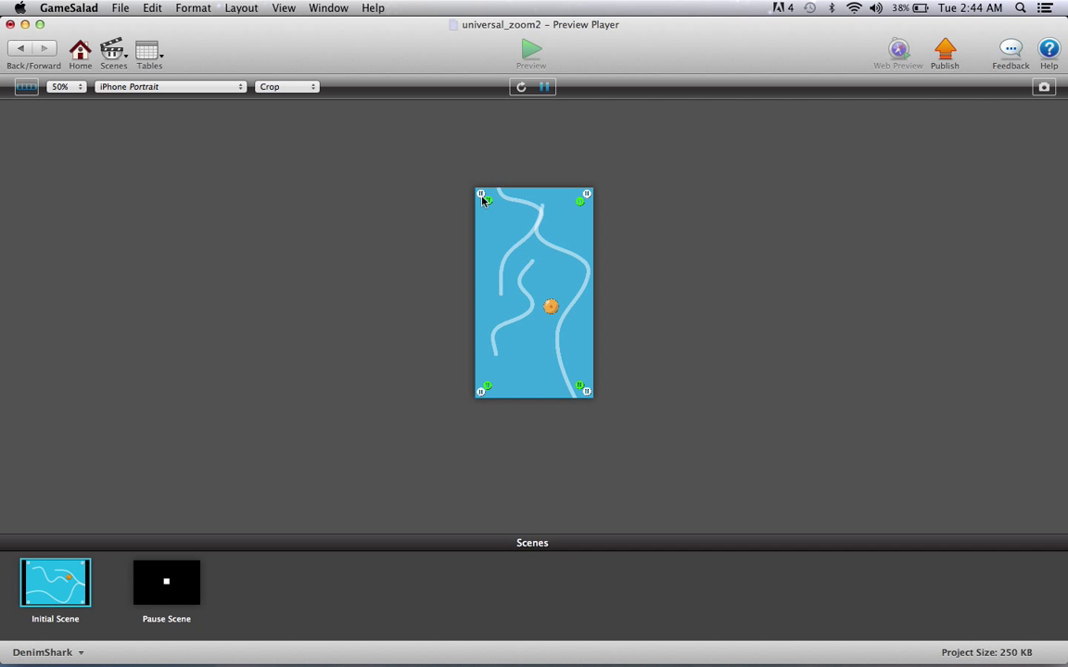
{"action": "left_click", "coordinate": [482, 198]}
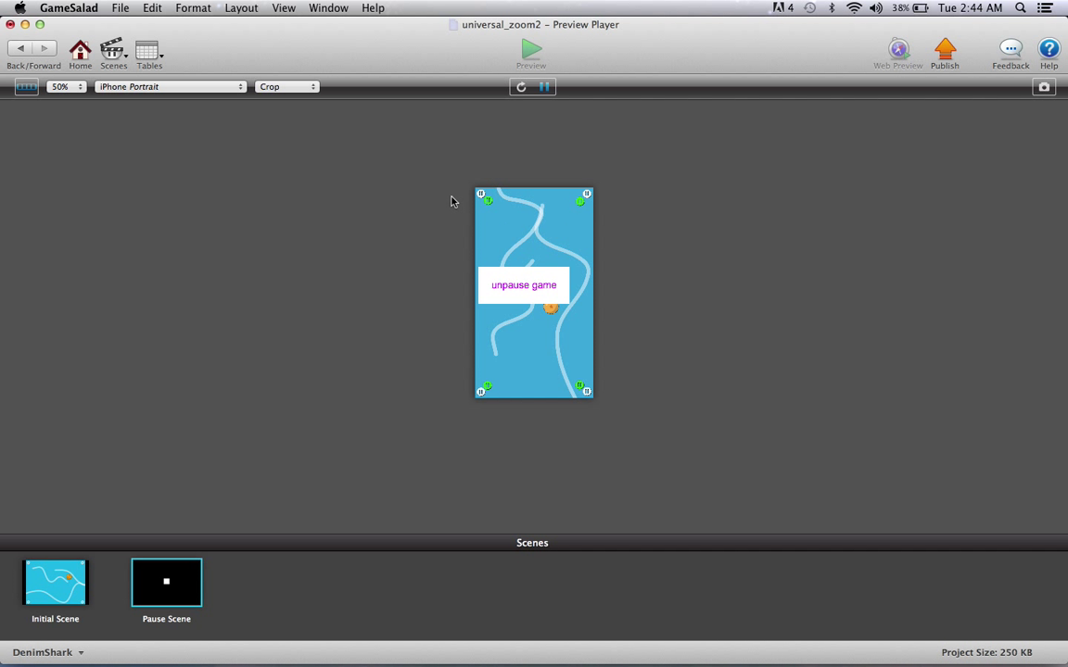
{"action": "left_click", "coordinate": [523, 282]}
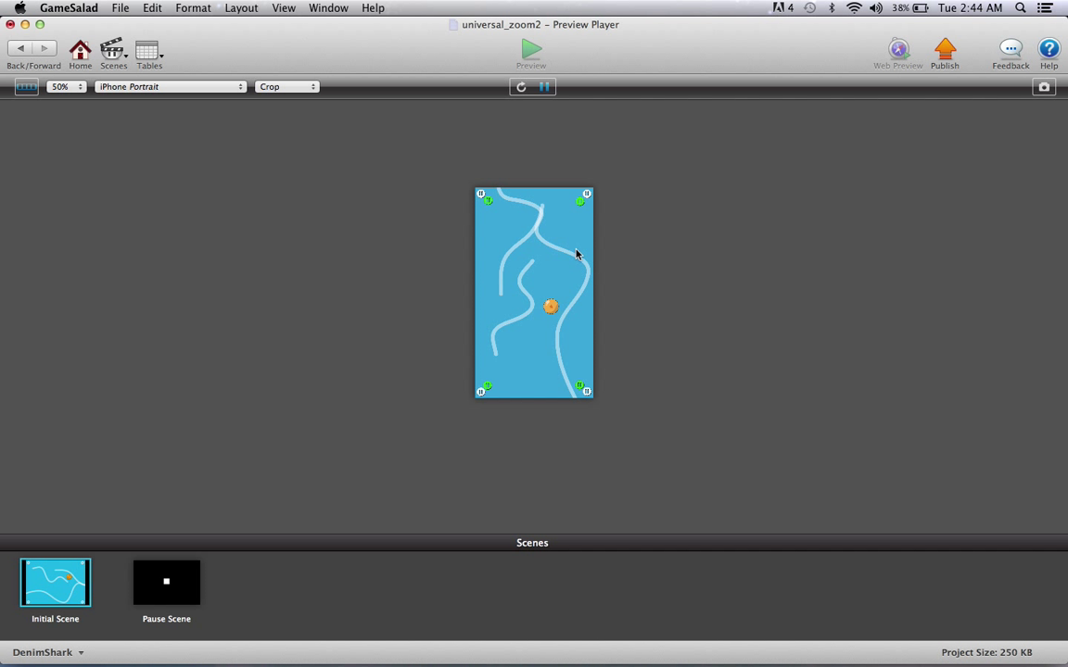